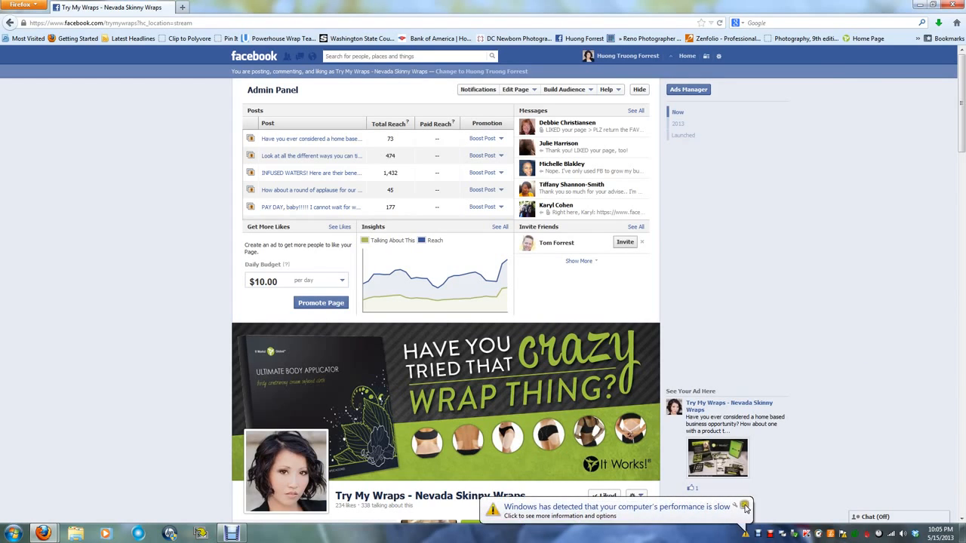
Dismiss the Windows performance notification and look over the business page's admin panel and timeline.
{"action": "left_click", "coordinate": [744, 506]}
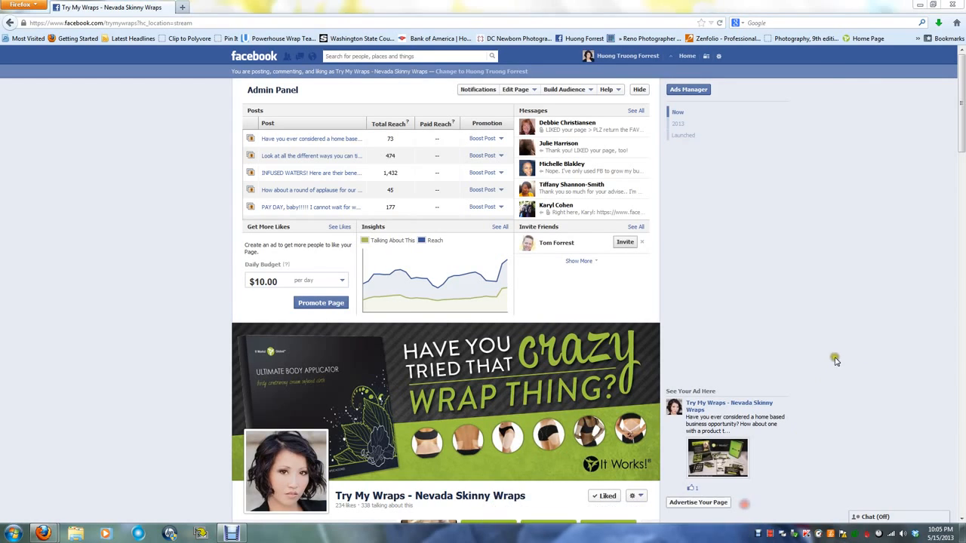
{"action": "left_click", "coordinate": [842, 295]}
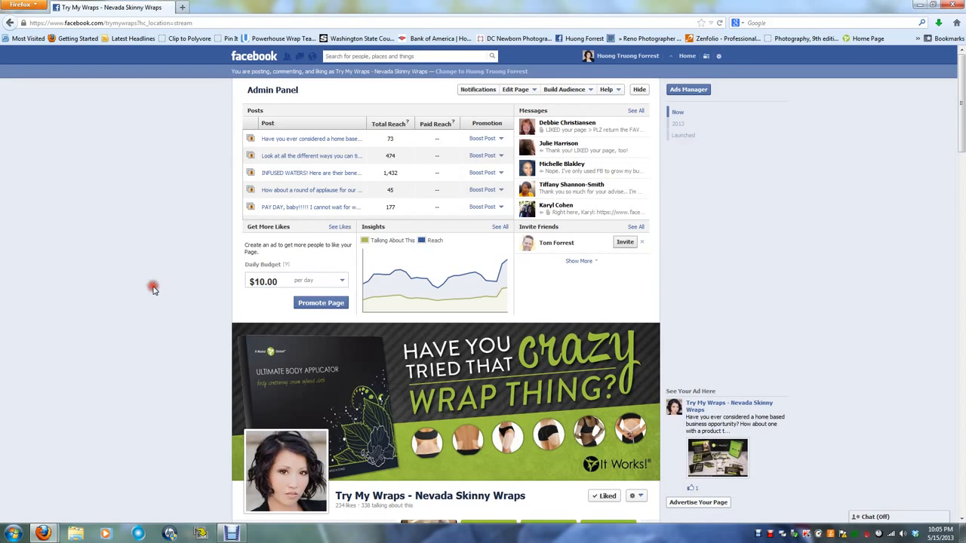
{"action": "scroll", "coordinate": [153, 290], "scroll_direction": "down", "scroll_amount": 3}
{"action": "scroll", "coordinate": [153, 291], "scroll_direction": "down", "scroll_amount": 3}
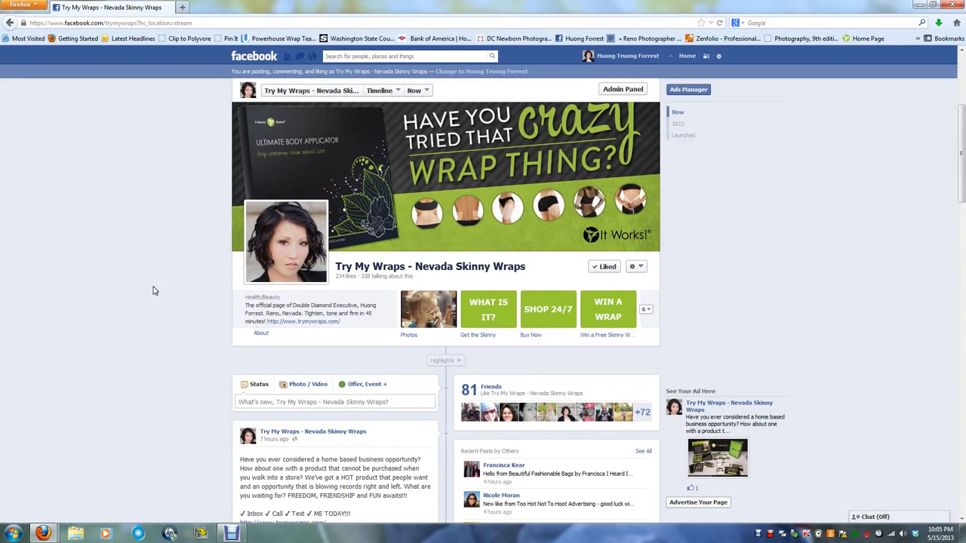
{"action": "scroll", "coordinate": [153, 290], "scroll_direction": "down", "scroll_amount": 5}
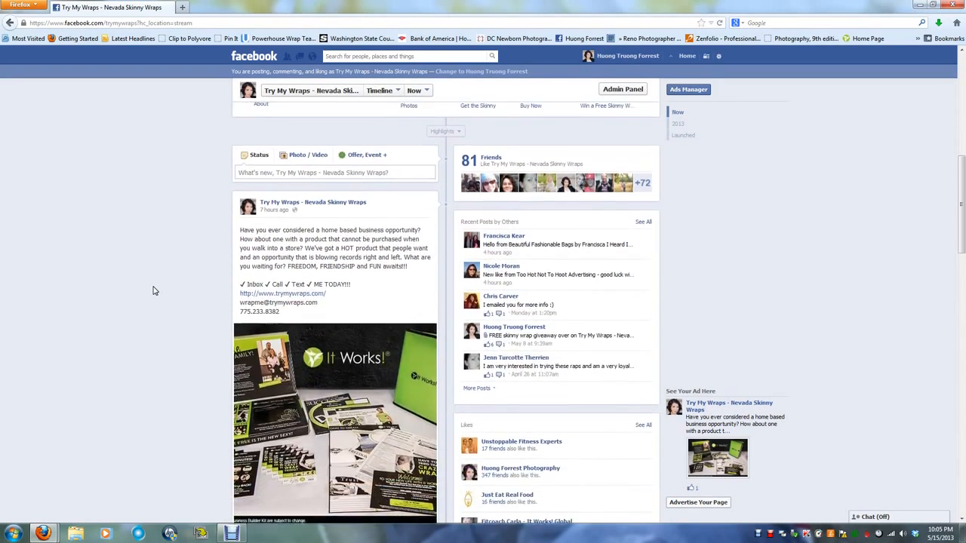
{"action": "scroll", "coordinate": [153, 291], "scroll_direction": "up", "scroll_amount": 10}
{"action": "left_click", "coordinate": [169, 179]}
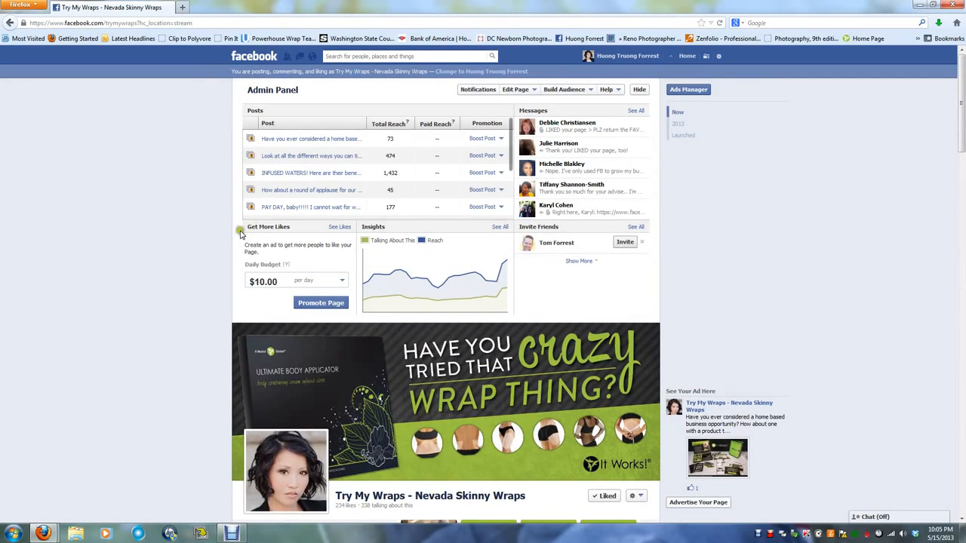
{"action": "scroll", "coordinate": [497, 302], "scroll_direction": "down", "scroll_amount": 5}
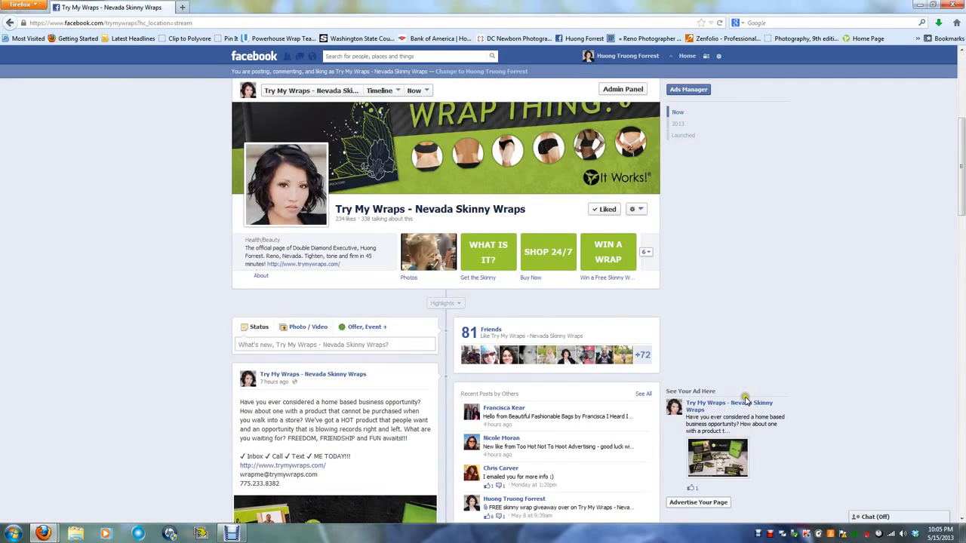
{"action": "scroll", "coordinate": [743, 401], "scroll_direction": "down", "scroll_amount": 1}
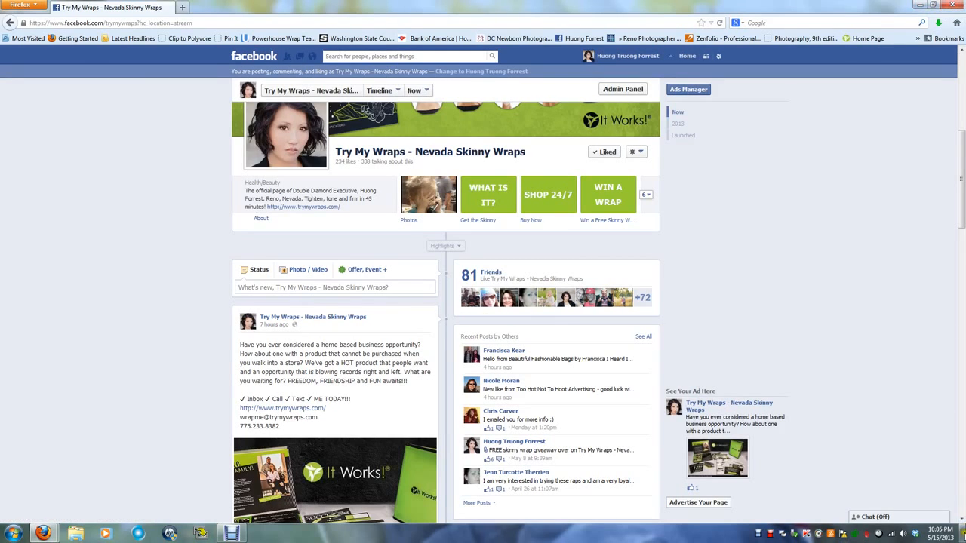
View the images saved on the desktop and return to the page's post composer.
{"action": "left_click", "coordinate": [963, 535]}
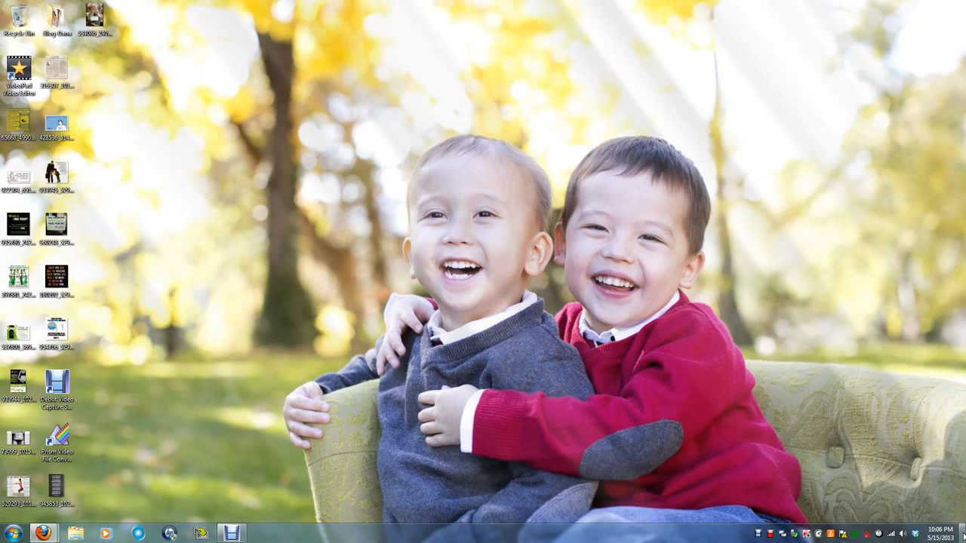
{"action": "left_click", "coordinate": [963, 535]}
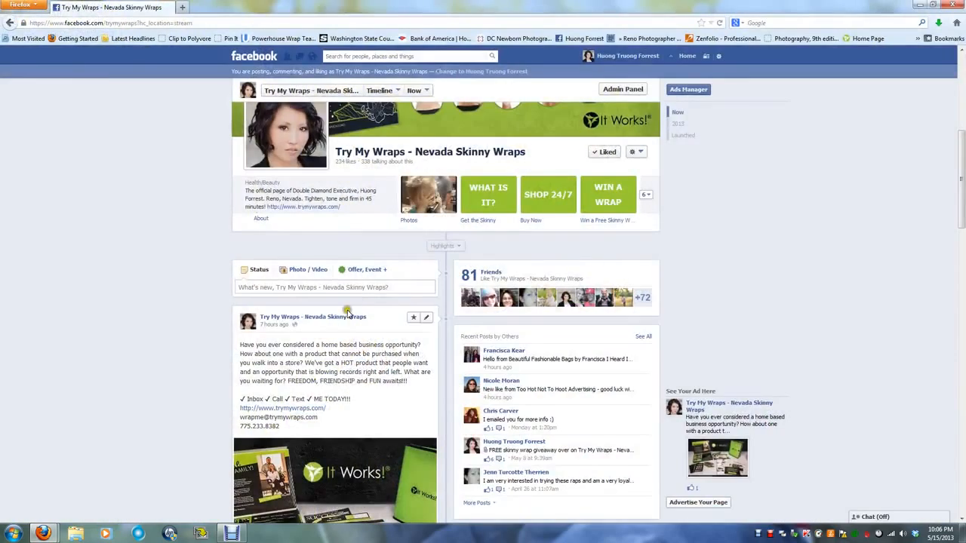
{"action": "scroll", "coordinate": [332, 324], "scroll_direction": "down", "scroll_amount": 1}
{"action": "scroll", "coordinate": [337, 325], "scroll_direction": "down", "scroll_amount": 2}
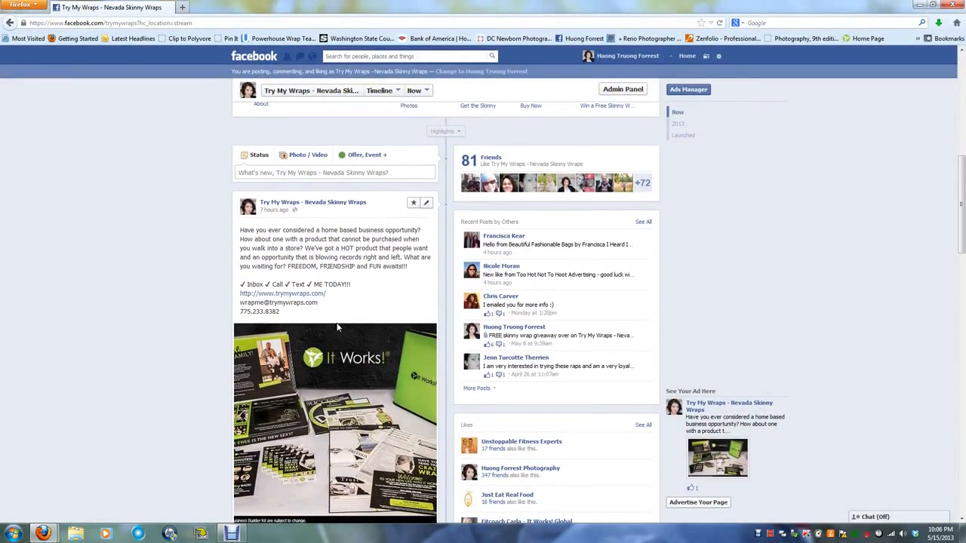
{"action": "left_click", "coordinate": [311, 159]}
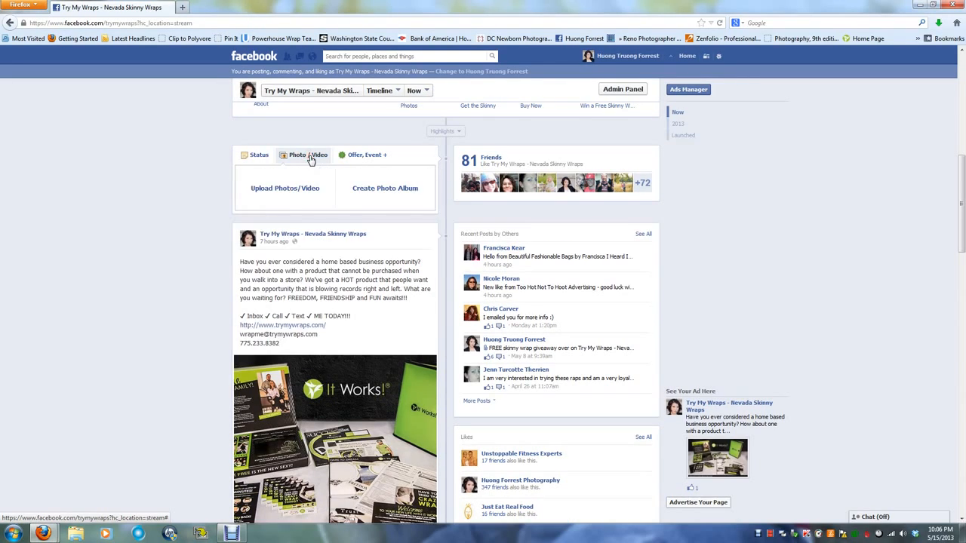
{"action": "left_click", "coordinate": [284, 192]}
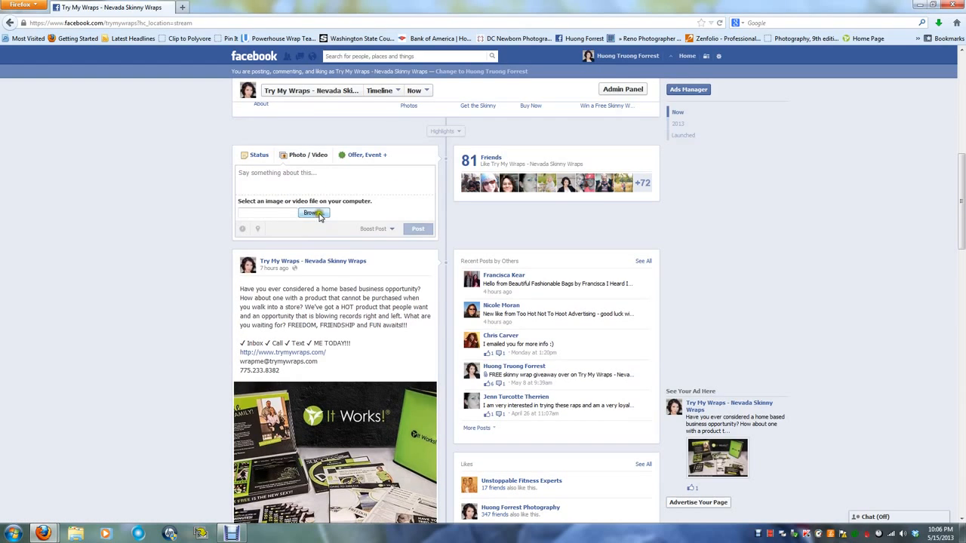
{"action": "left_click", "coordinate": [316, 214]}
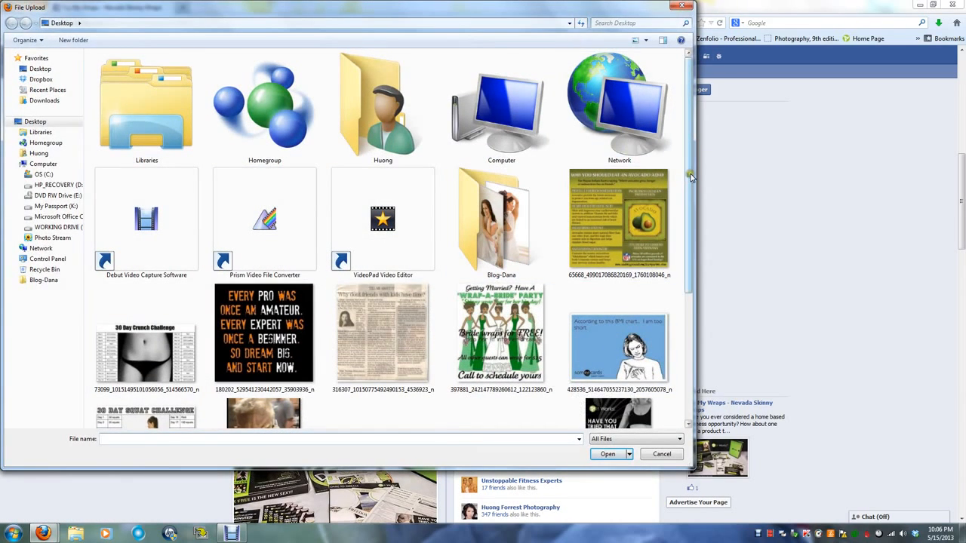
{"action": "left_click_drag", "start_coordinate": [689, 174], "coordinate": [687, 307]}
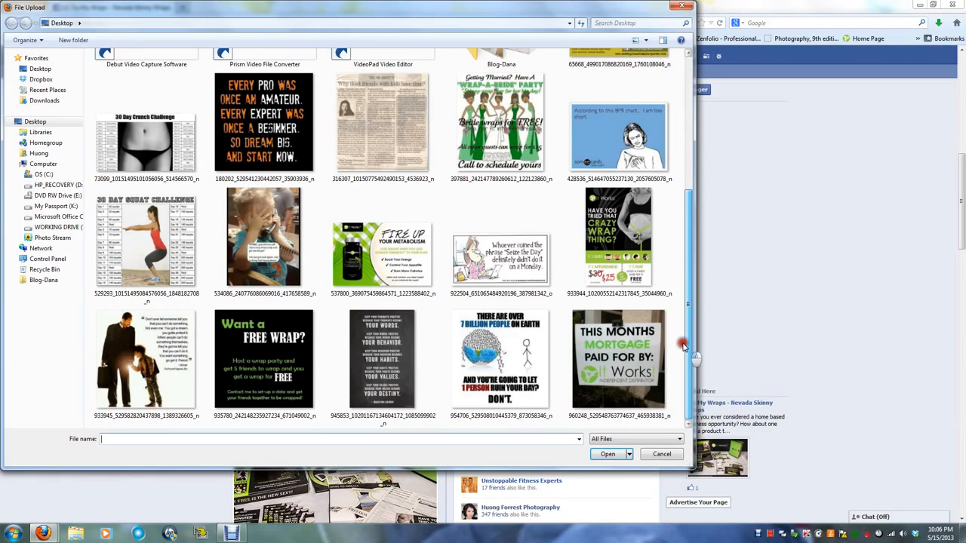
{"action": "left_click_drag", "start_coordinate": [683, 345], "coordinate": [683, 243]}
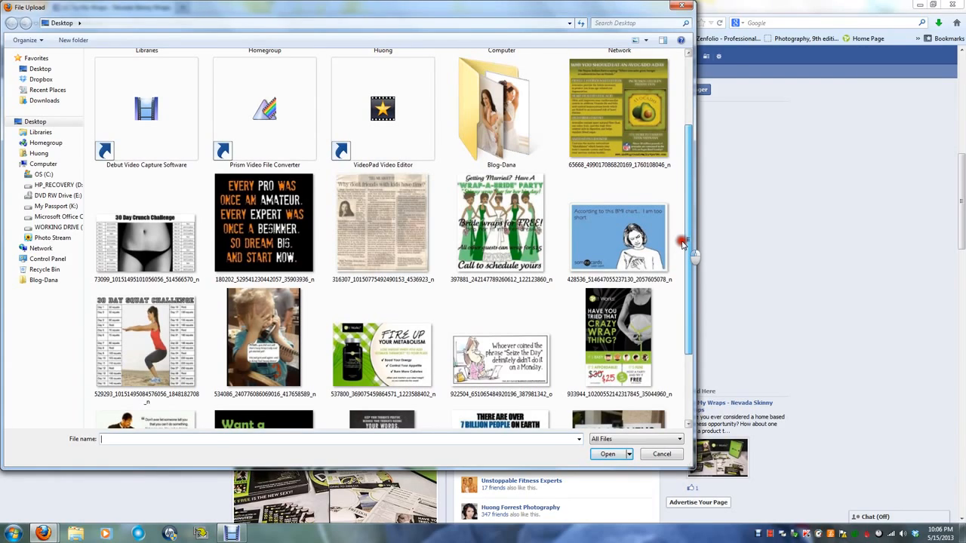
{"action": "left_click", "coordinate": [600, 240]}
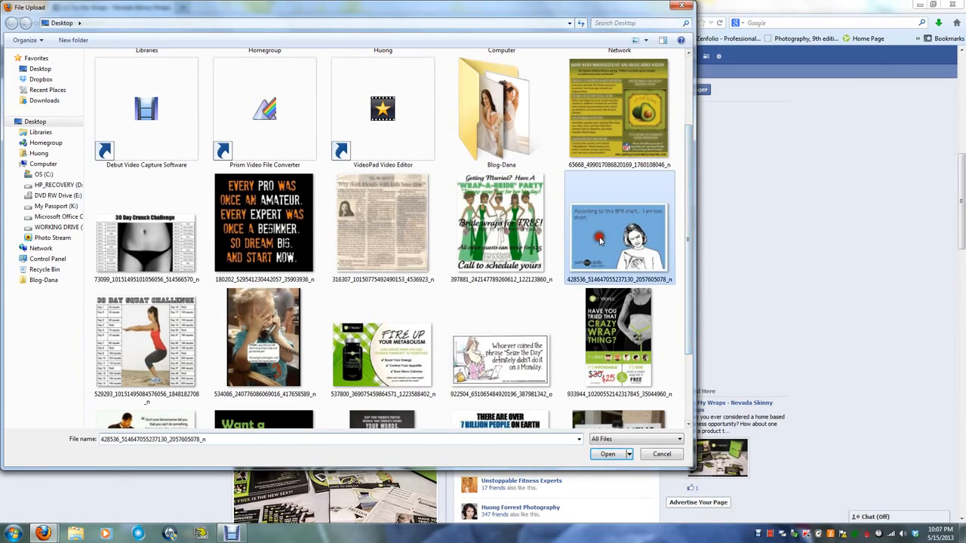
{"action": "double_click", "coordinate": [615, 235]}
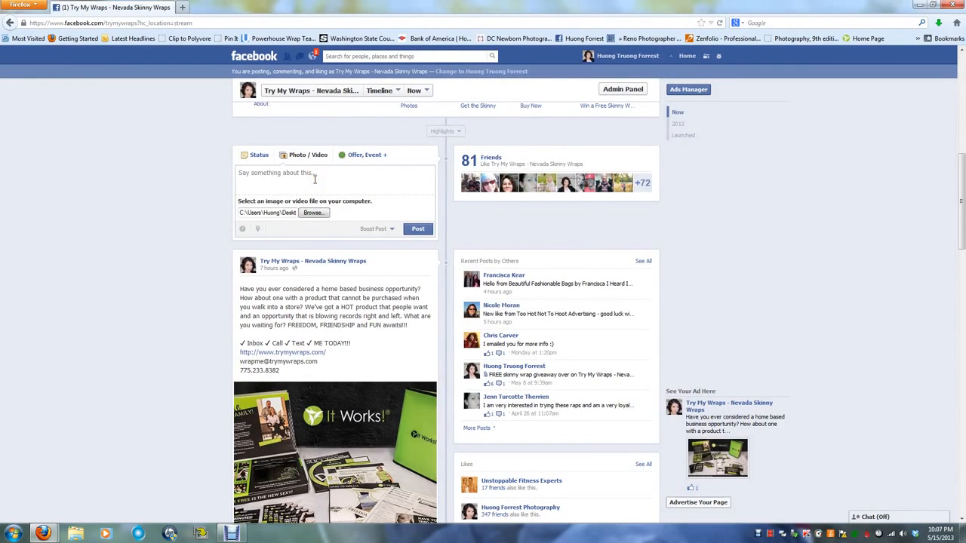
Reselect the same BMI chart image from the Desktop as the post's photo.
{"action": "left_click", "coordinate": [313, 212]}
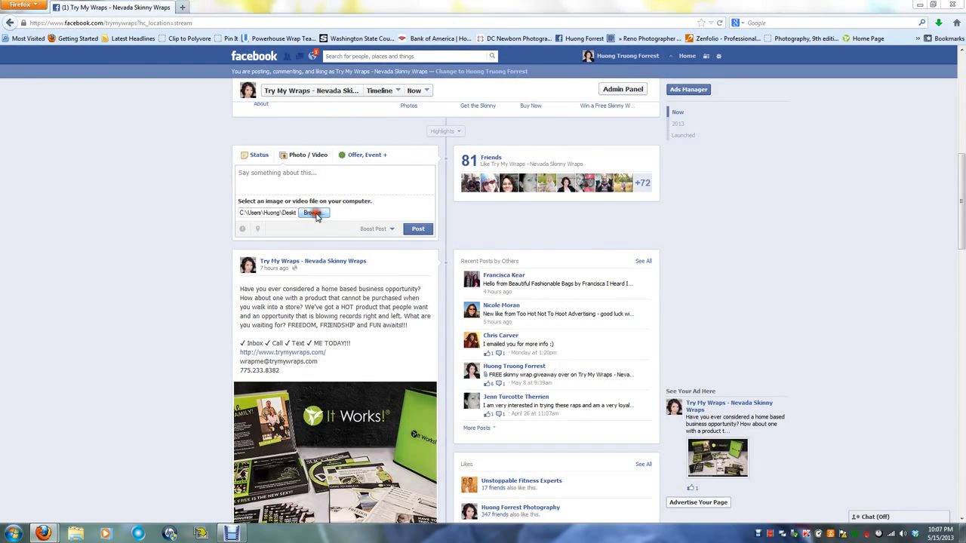
{"action": "left_click", "coordinate": [634, 349]}
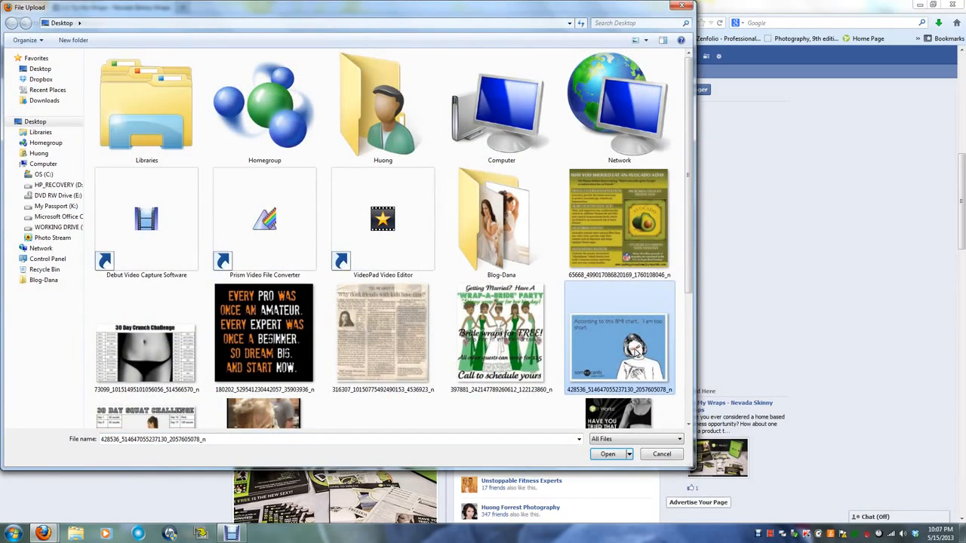
{"action": "double_click", "coordinate": [635, 350]}
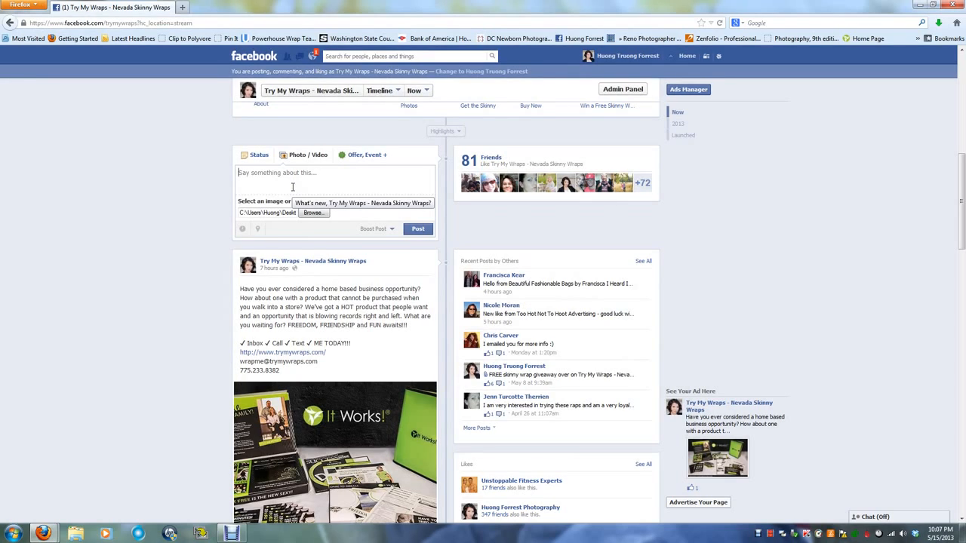
Write the post's caption "Don't pay TOO much attention to those BMI charts, you guys!".
{"action": "type", "text": "D"}
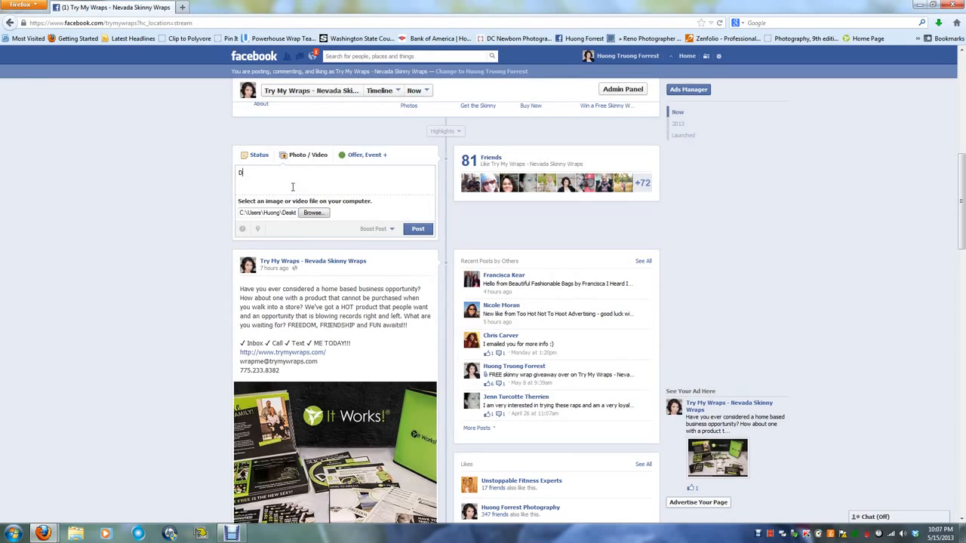
{"action": "type", "text": "on't pay TOO much attention to those BMI charts, you guys. M"}
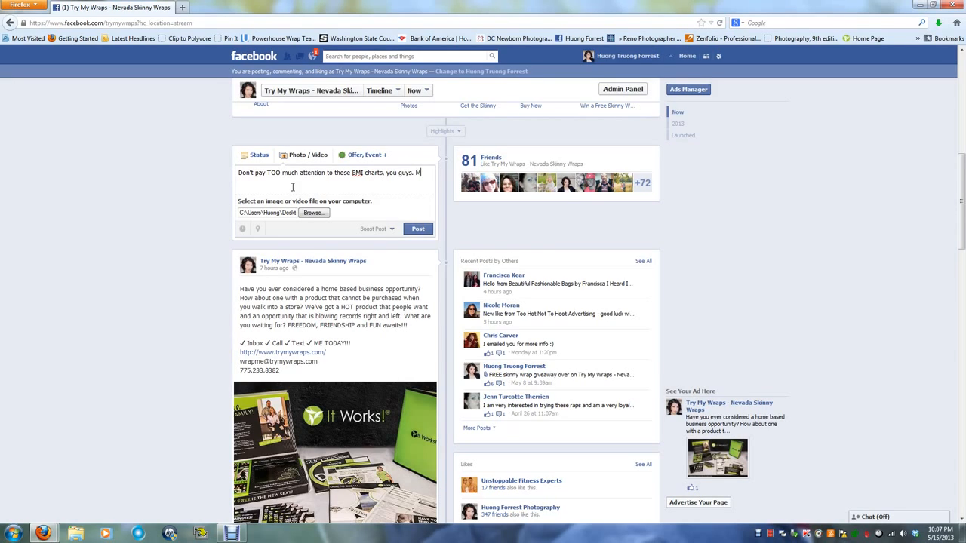
{"action": "key", "text": "BackSpace"}
{"action": "key", "text": "BackSpace"}
{"action": "key", "text": "BackSpace"}
{"action": "type", "text": "!"}
Set the post's year to 2013 and collapse the date options without choosing a month.
{"action": "left_click", "coordinate": [242, 229]}
{"action": "left_click", "coordinate": [260, 230]}
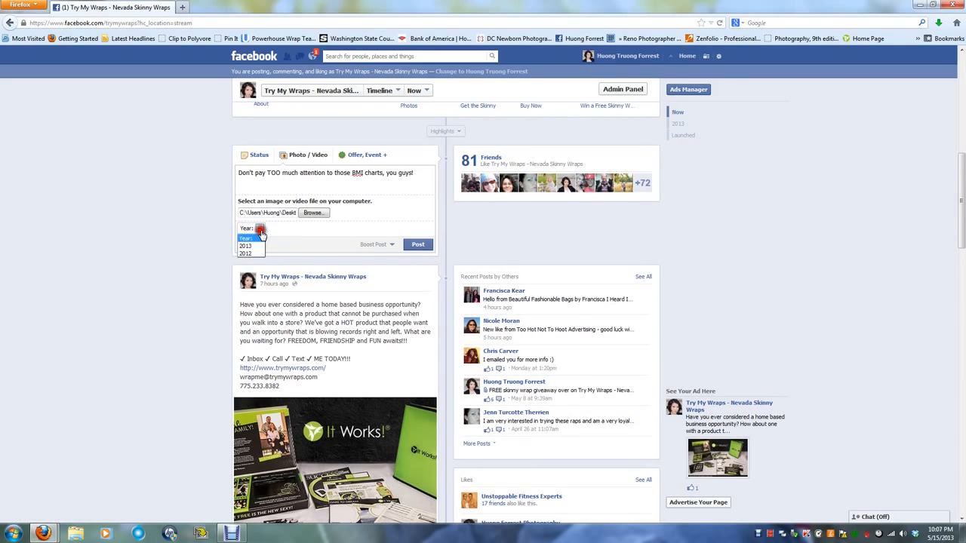
{"action": "left_click", "coordinate": [246, 246]}
{"action": "left_click", "coordinate": [299, 229]}
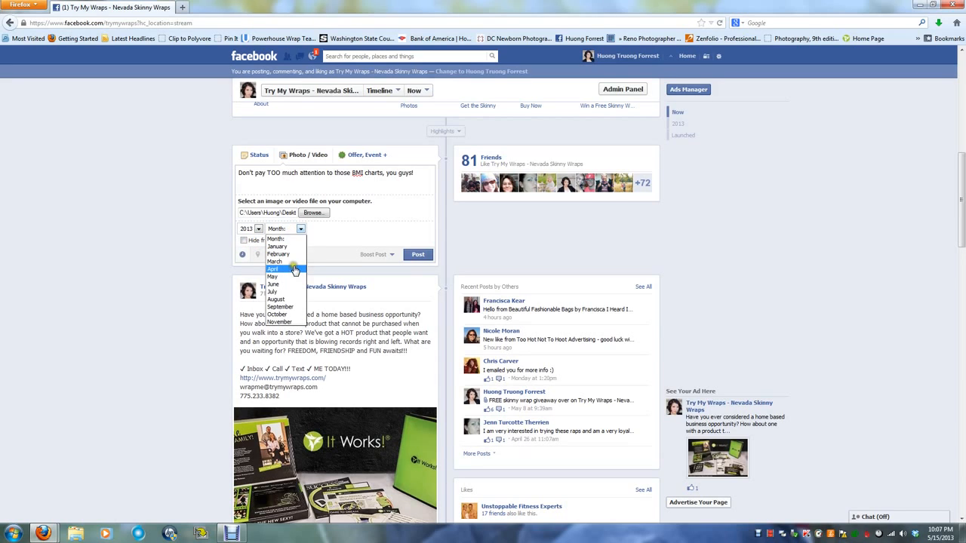
{"action": "left_click", "coordinate": [276, 238]}
{"action": "left_click", "coordinate": [242, 229]}
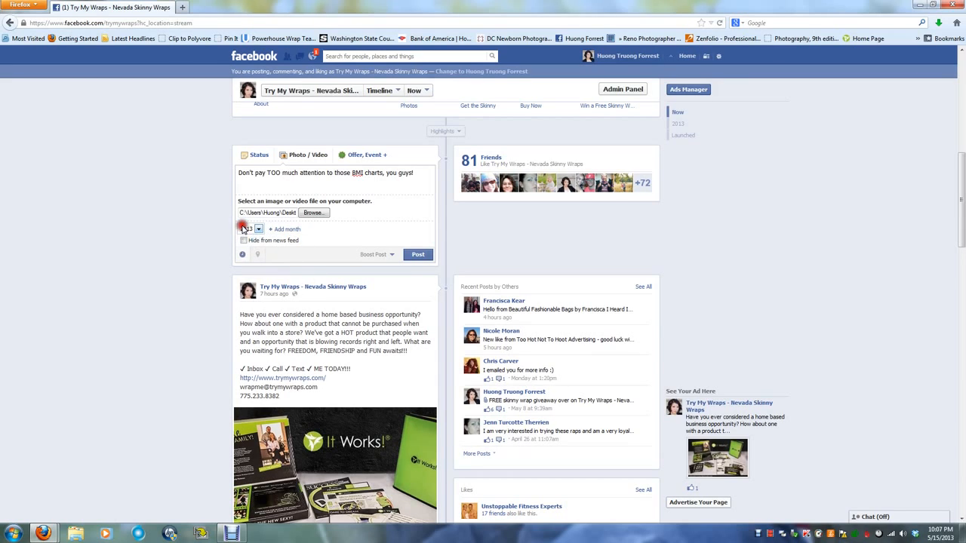
{"action": "left_click", "coordinate": [242, 255]}
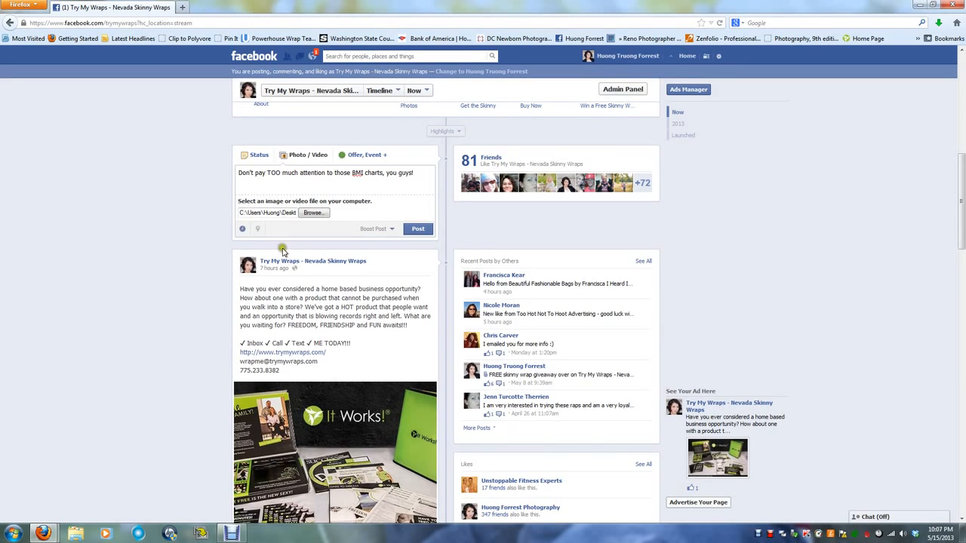
Set the post's publishing date to May 16, 2013.
{"action": "left_click", "coordinate": [243, 230]}
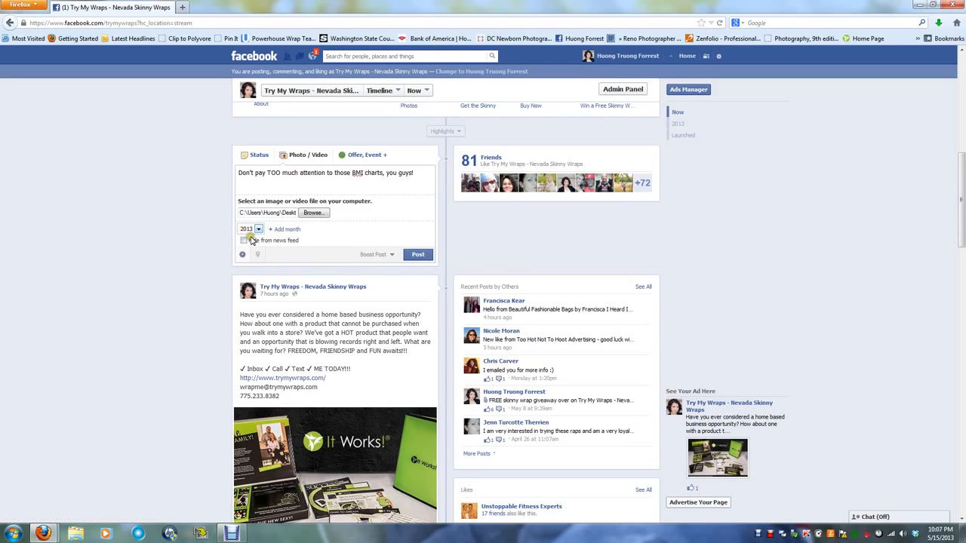
{"action": "left_click", "coordinate": [258, 228]}
{"action": "left_click", "coordinate": [256, 245]}
{"action": "left_click", "coordinate": [283, 230]}
{"action": "left_click", "coordinate": [283, 229]}
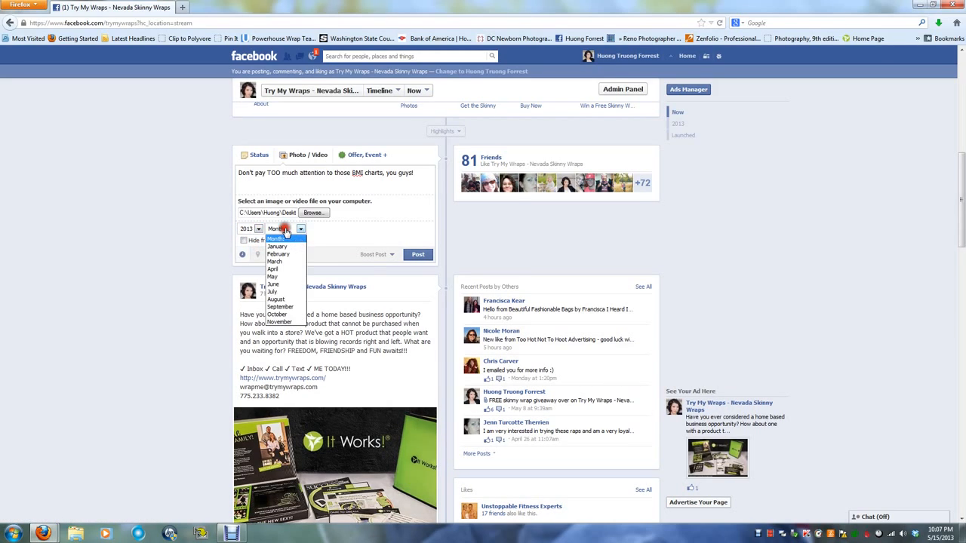
{"action": "left_click", "coordinate": [285, 277]}
{"action": "left_click", "coordinate": [316, 229]}
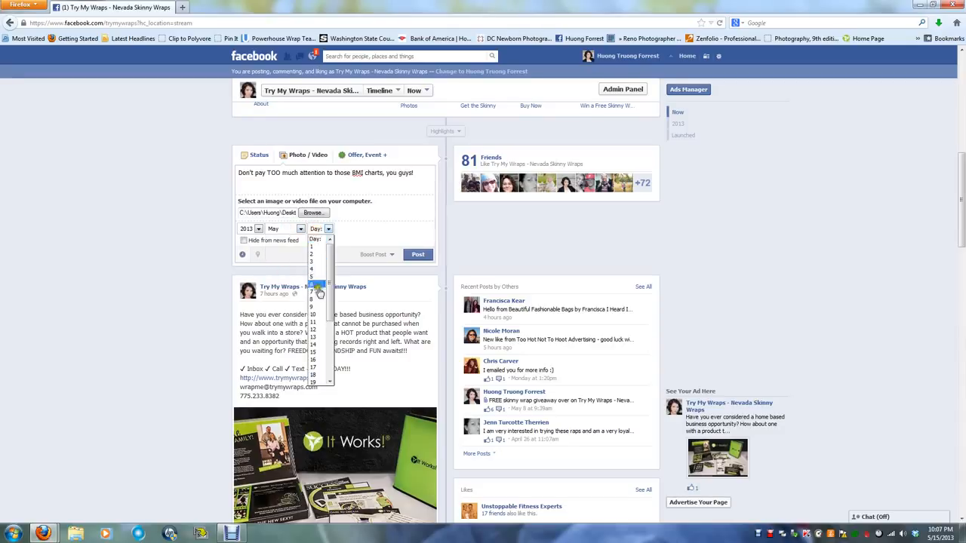
{"action": "left_click", "coordinate": [316, 360]}
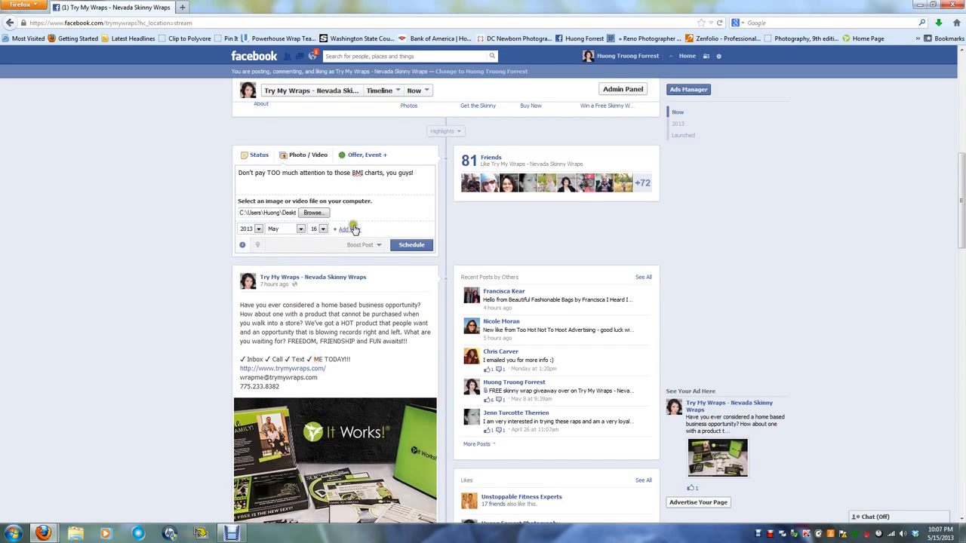
Set the publishing hour to 7 AM, schedule the post and close the confirmation.
{"action": "left_click", "coordinate": [352, 229]}
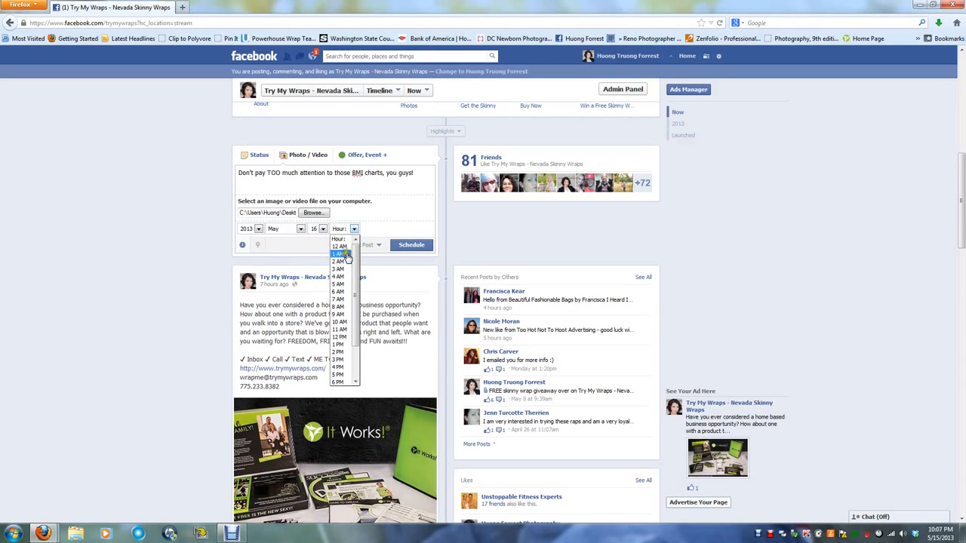
{"action": "left_click", "coordinate": [341, 299]}
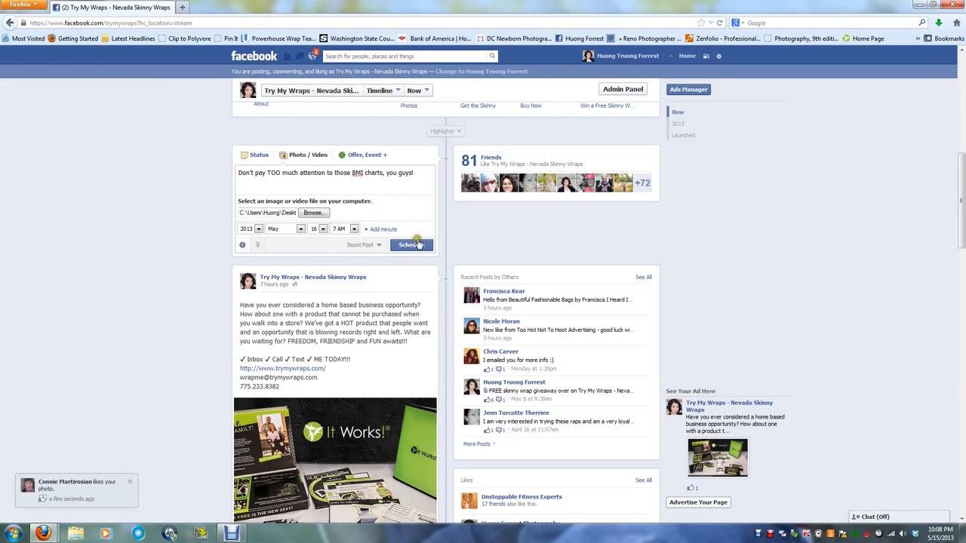
{"action": "left_click", "coordinate": [411, 245]}
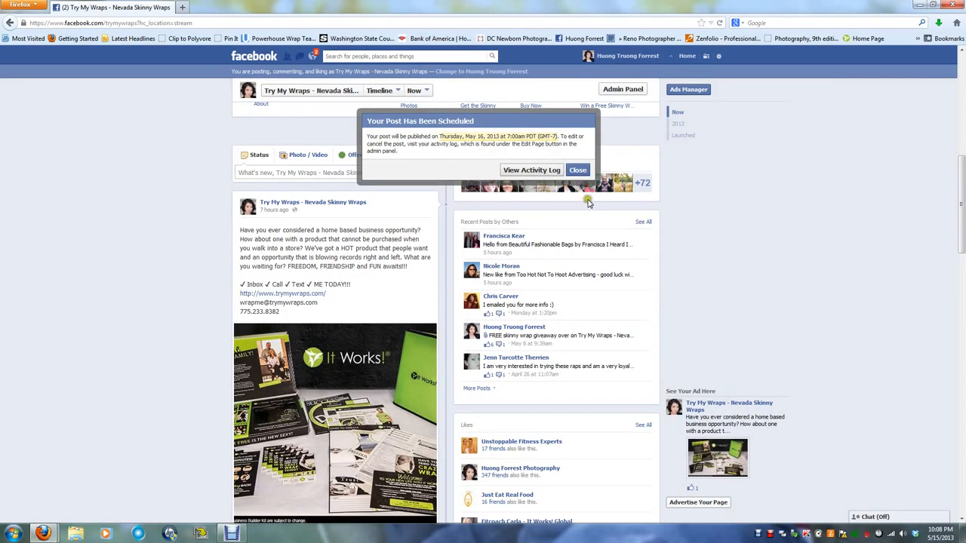
{"action": "left_click", "coordinate": [578, 170]}
{"action": "left_click", "coordinate": [577, 171]}
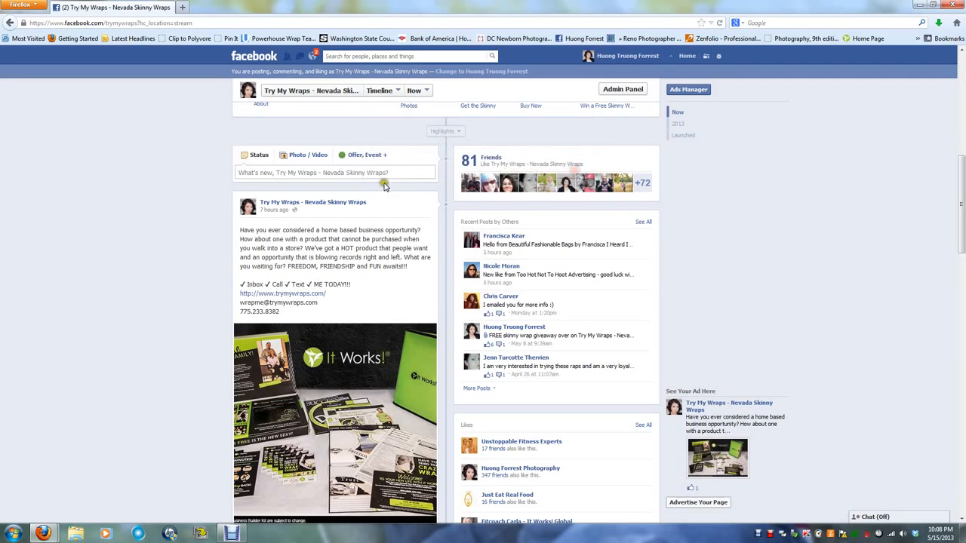
Start a new photo post and, while browsing for its image, delete the already used BMI chart picture from the Desktop.
{"action": "left_click", "coordinate": [301, 156]}
{"action": "left_click", "coordinate": [301, 190]}
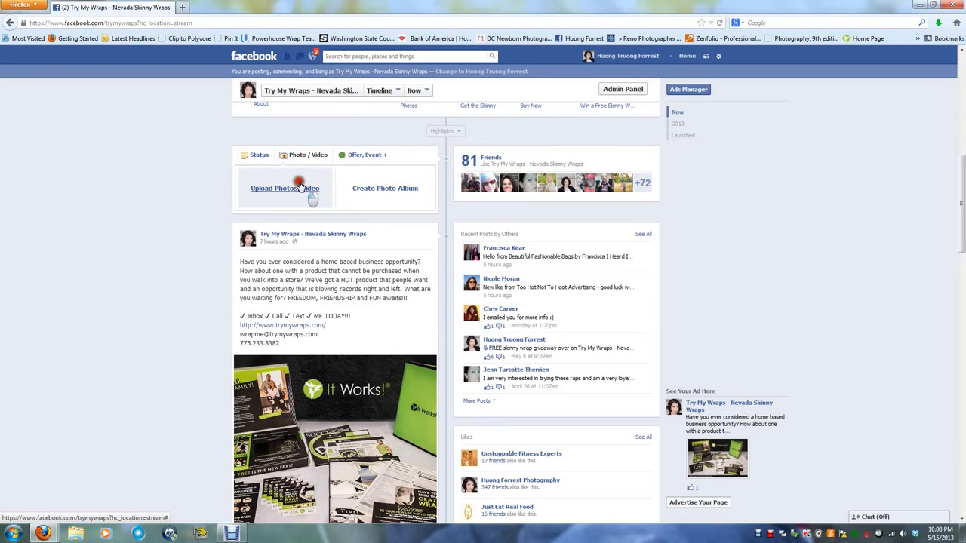
{"action": "left_click", "coordinate": [311, 214]}
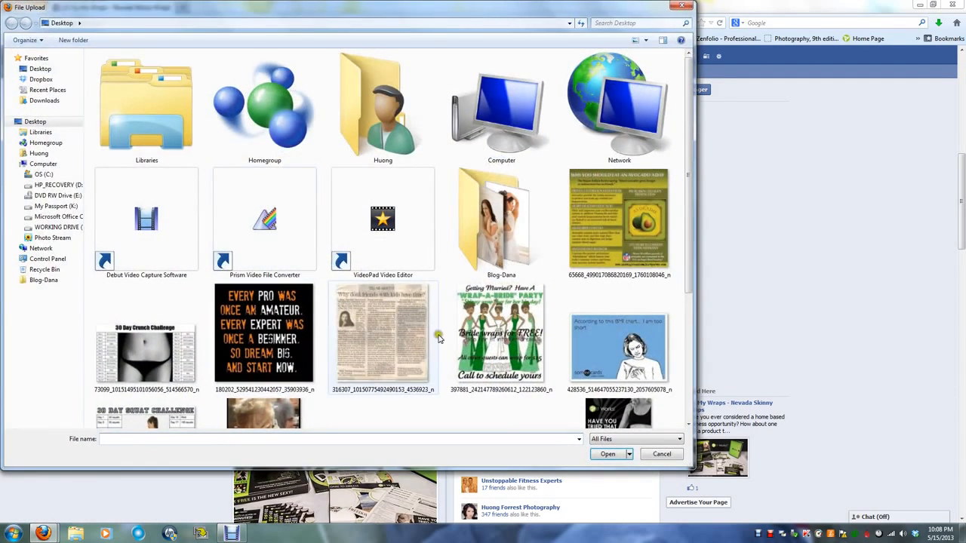
{"action": "left_click", "coordinate": [620, 357]}
{"action": "key", "text": "Delete"}
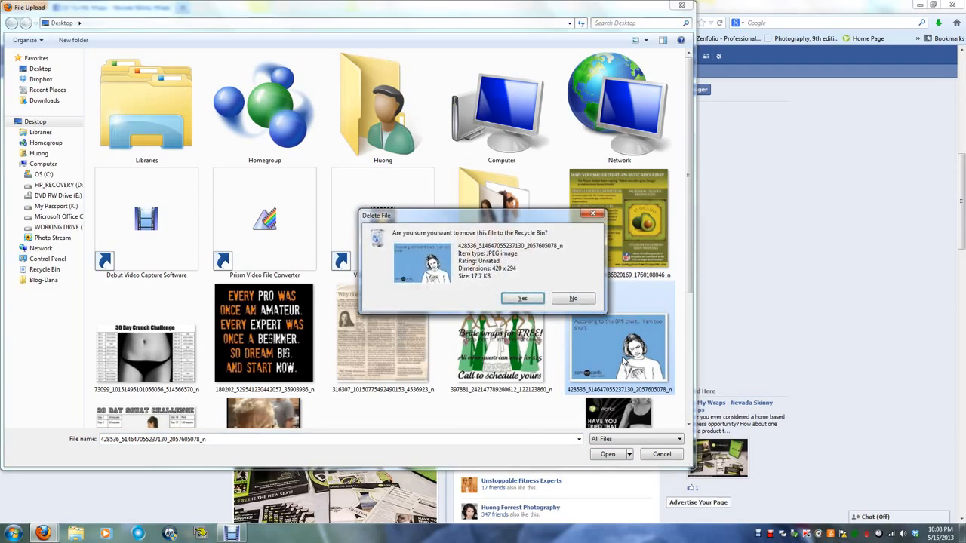
{"action": "key", "text": "Return"}
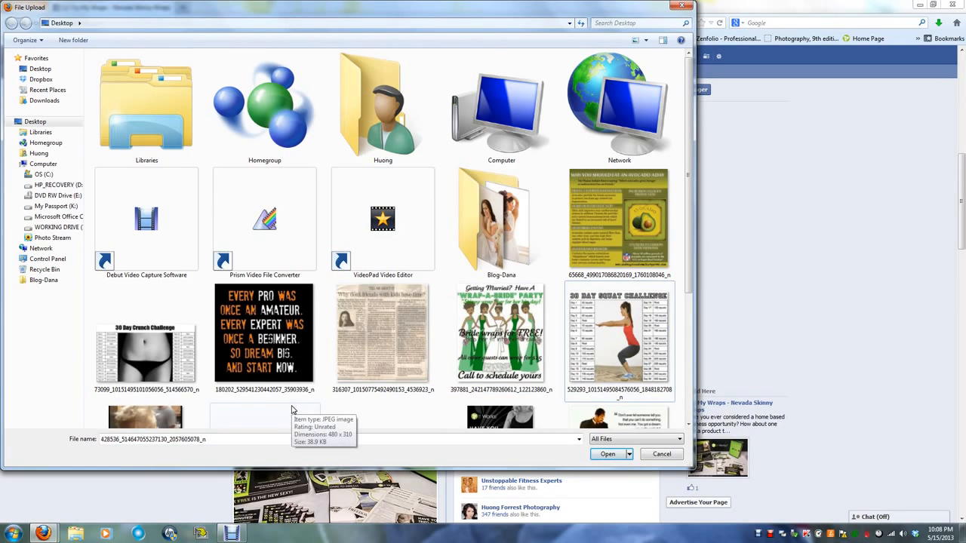
Attach the avocado facts image from the Desktop and write the caption "Very interesting! I love avocados!".
{"action": "left_click_drag", "start_coordinate": [685, 178], "coordinate": [685, 252]}
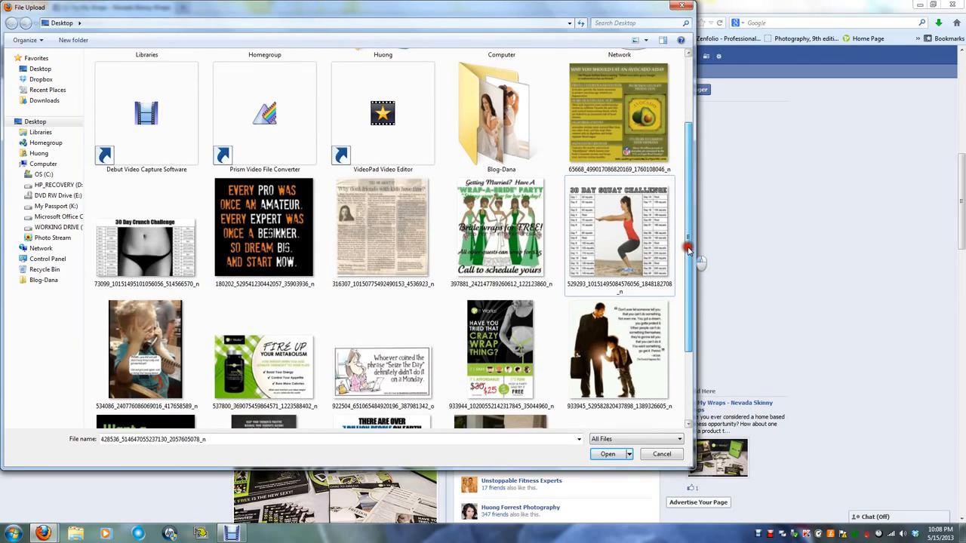
{"action": "left_click", "coordinate": [639, 126]}
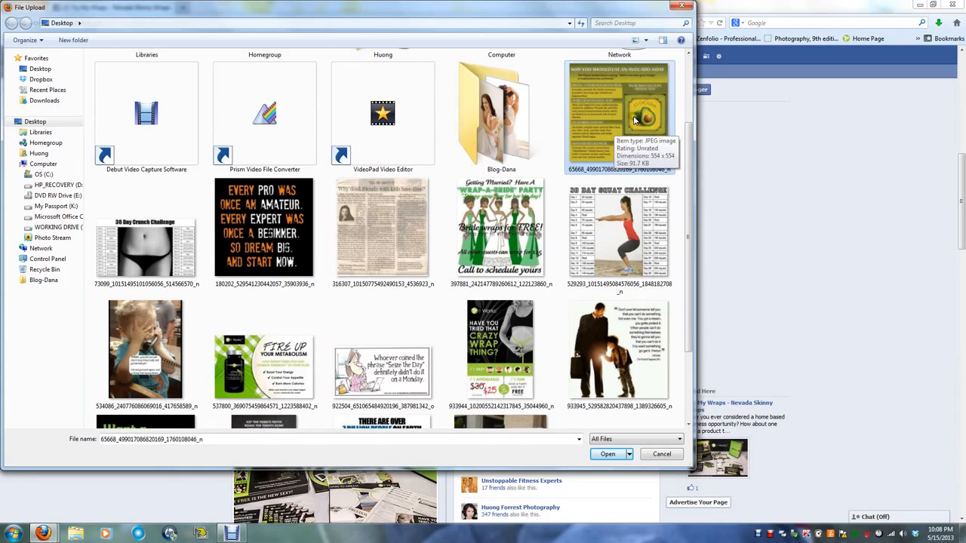
{"action": "double_click", "coordinate": [632, 119]}
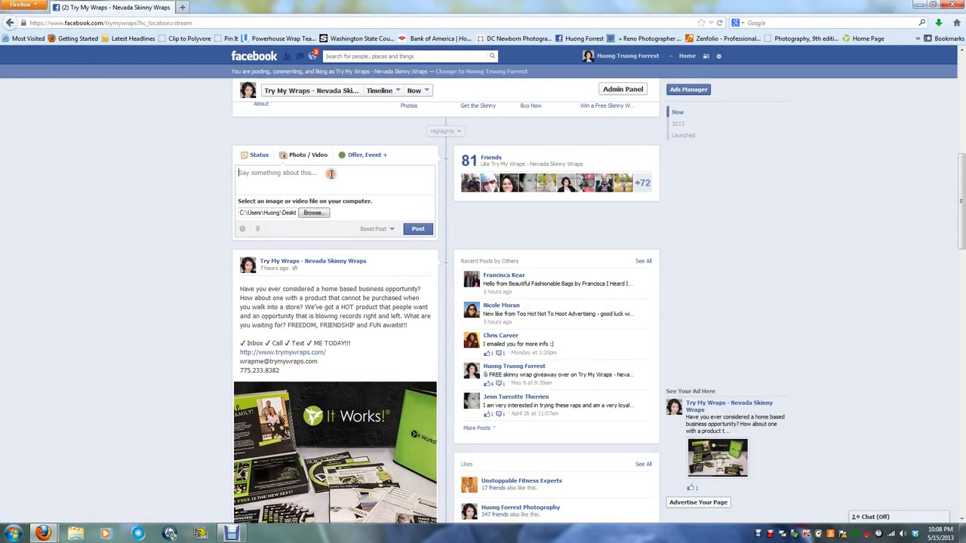
{"action": "type", "text": "Ve"}
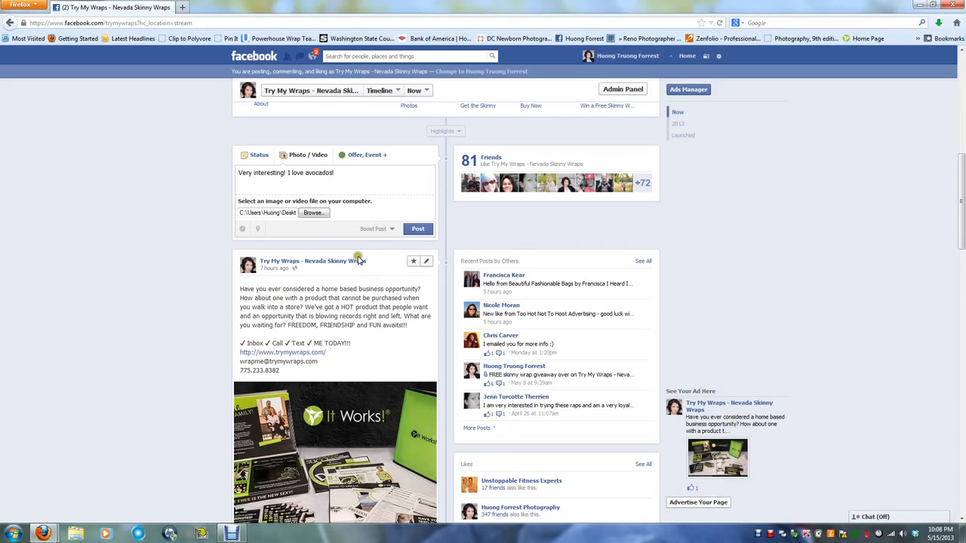
Set the avocado post's publishing date to May 16, 2013.
{"action": "left_click", "coordinate": [242, 230]}
{"action": "left_click", "coordinate": [244, 230]}
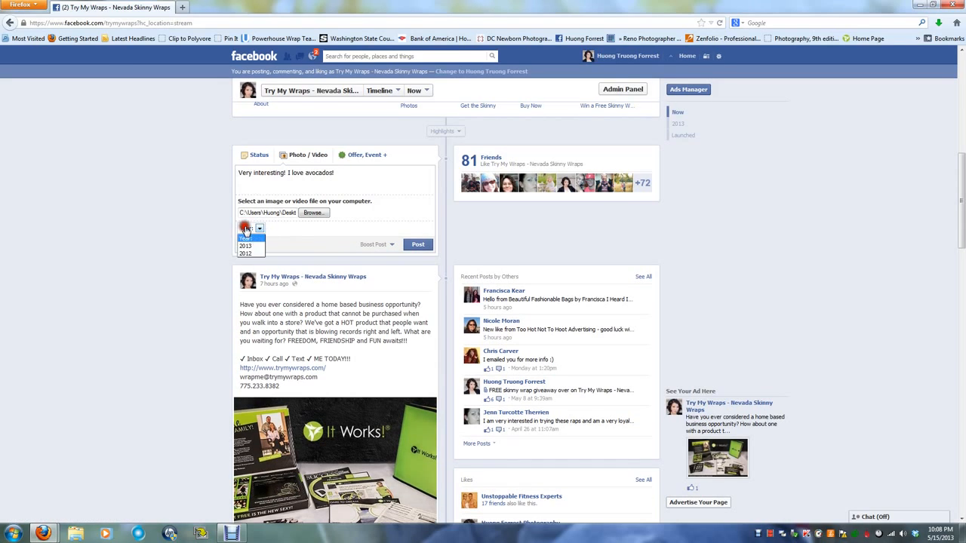
{"action": "left_click", "coordinate": [251, 246]}
{"action": "left_click", "coordinate": [281, 229]}
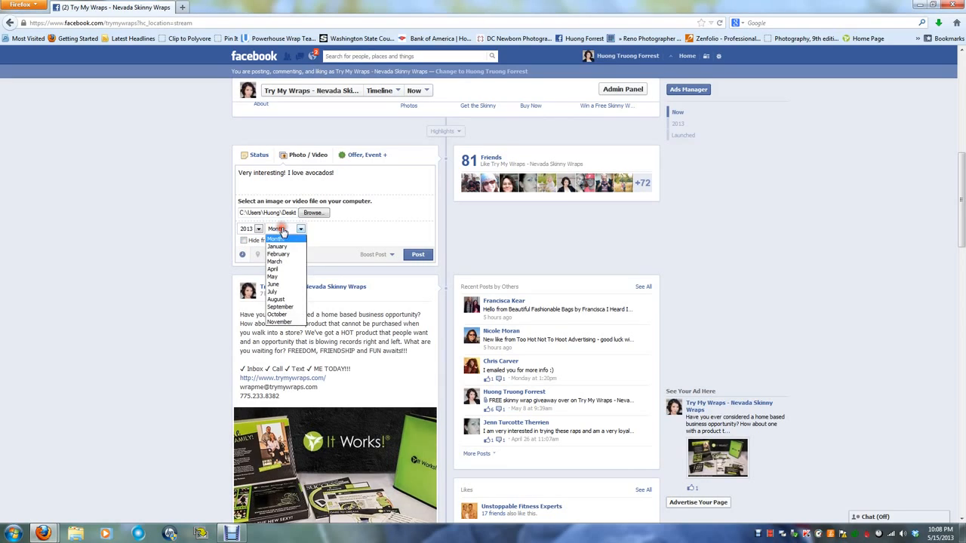
{"action": "left_click", "coordinate": [273, 276]}
{"action": "left_click", "coordinate": [325, 229]}
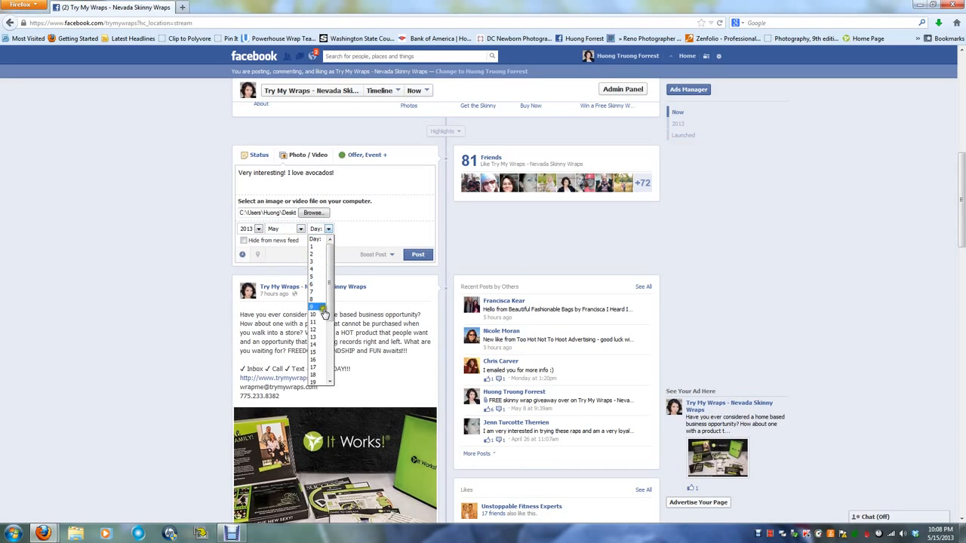
{"action": "left_click", "coordinate": [318, 365]}
Set the avocado post's publishing hour to 11 AM, schedule it and close the confirmation.
{"action": "left_click", "coordinate": [354, 228]}
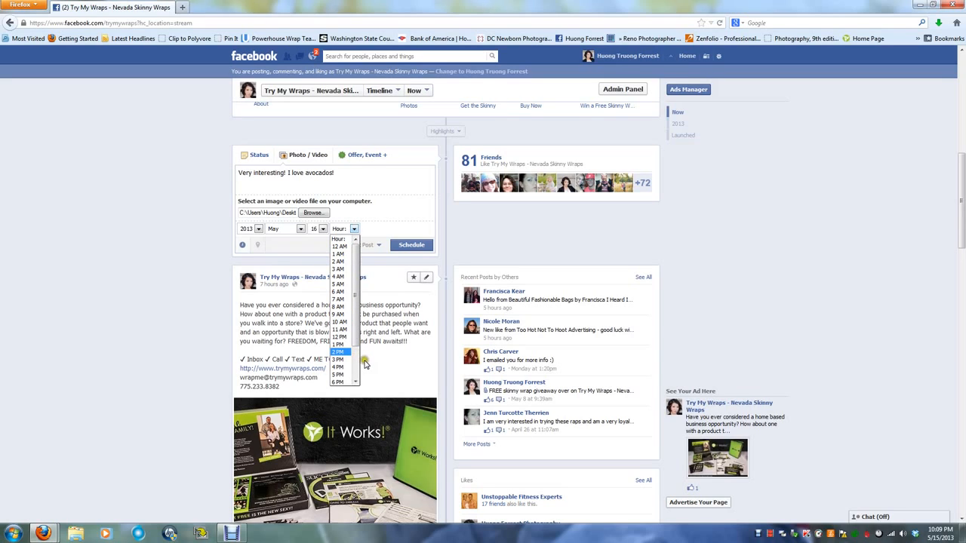
{"action": "left_click", "coordinate": [341, 327]}
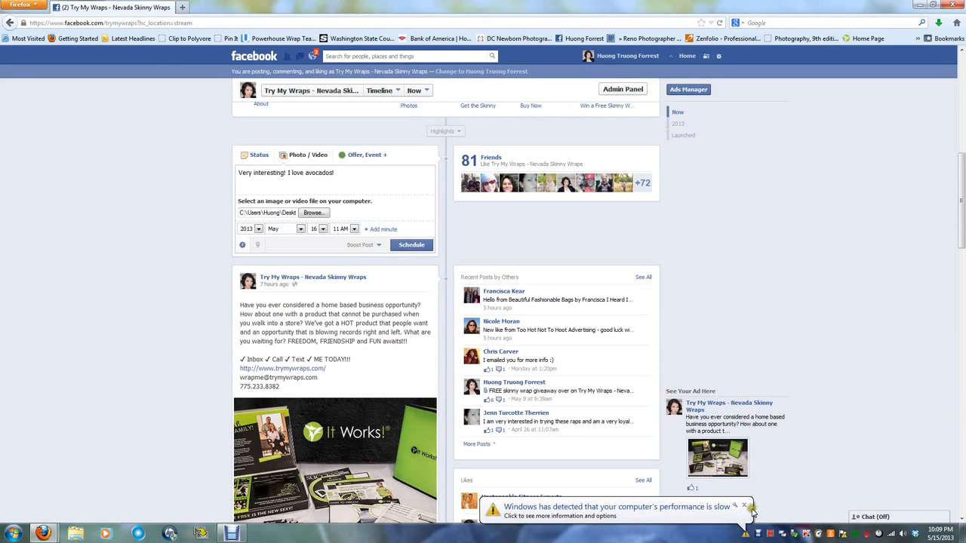
{"action": "left_click", "coordinate": [743, 504]}
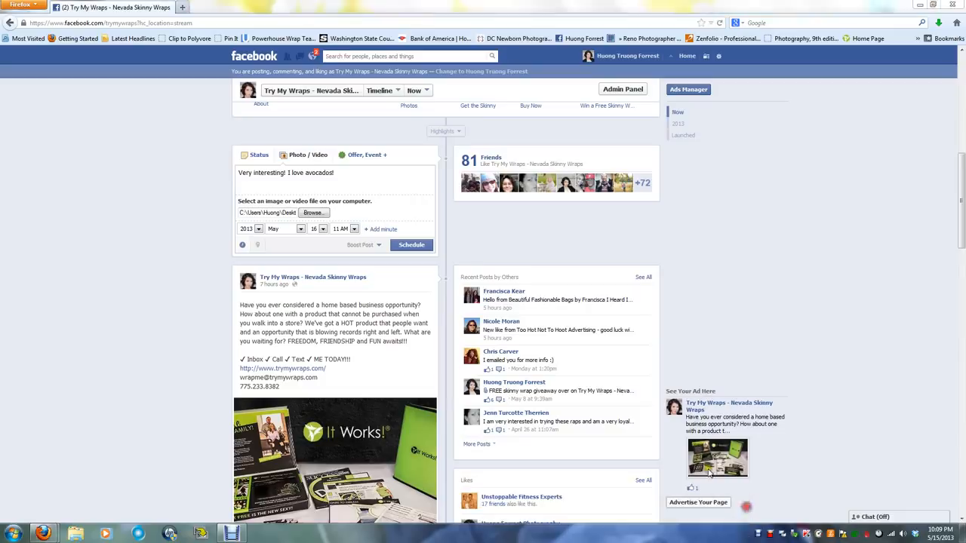
{"action": "left_click", "coordinate": [412, 246]}
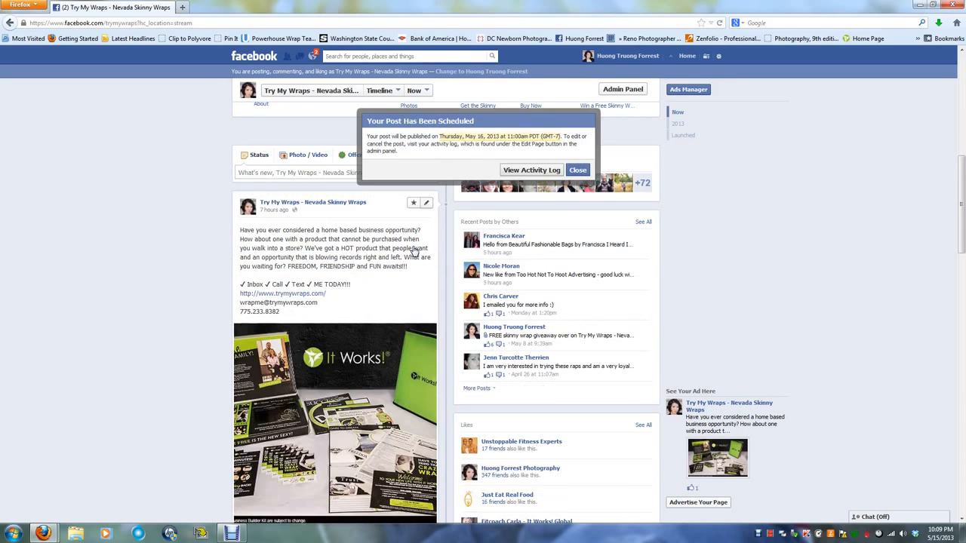
{"action": "left_click", "coordinate": [577, 167]}
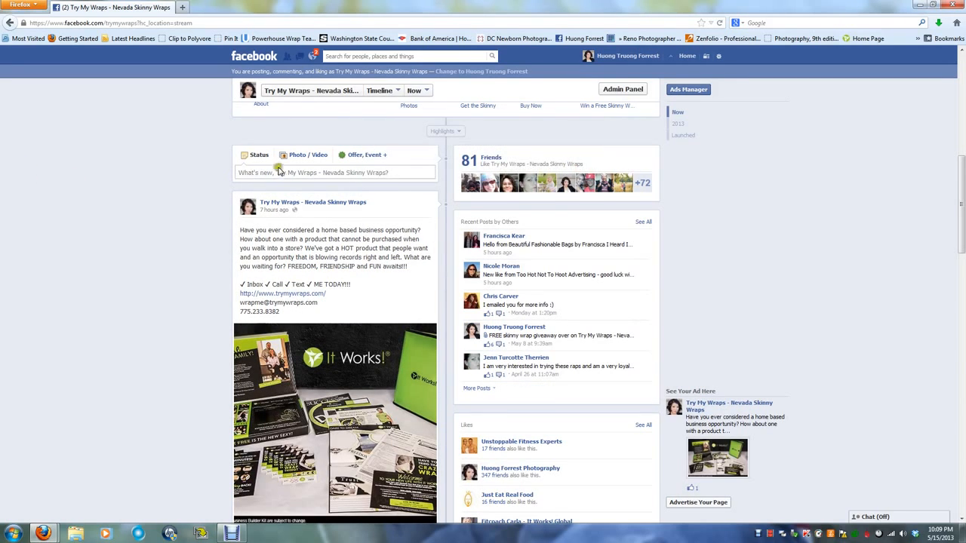
Start another photo post and, while browsing for its image, delete the already used avocado picture from the Desktop.
{"action": "left_click", "coordinate": [301, 154]}
{"action": "left_click", "coordinate": [294, 190]}
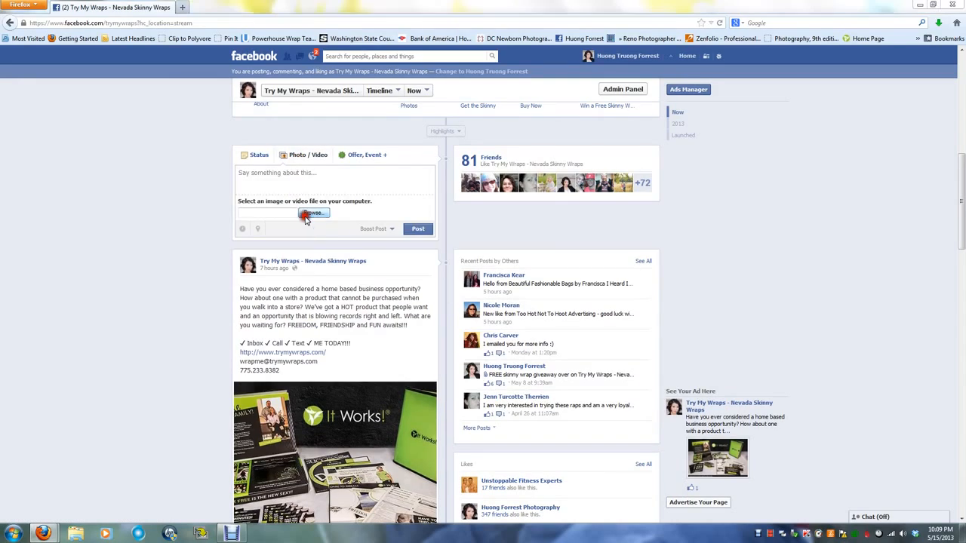
{"action": "left_click", "coordinate": [312, 213]}
{"action": "left_click", "coordinate": [631, 261]}
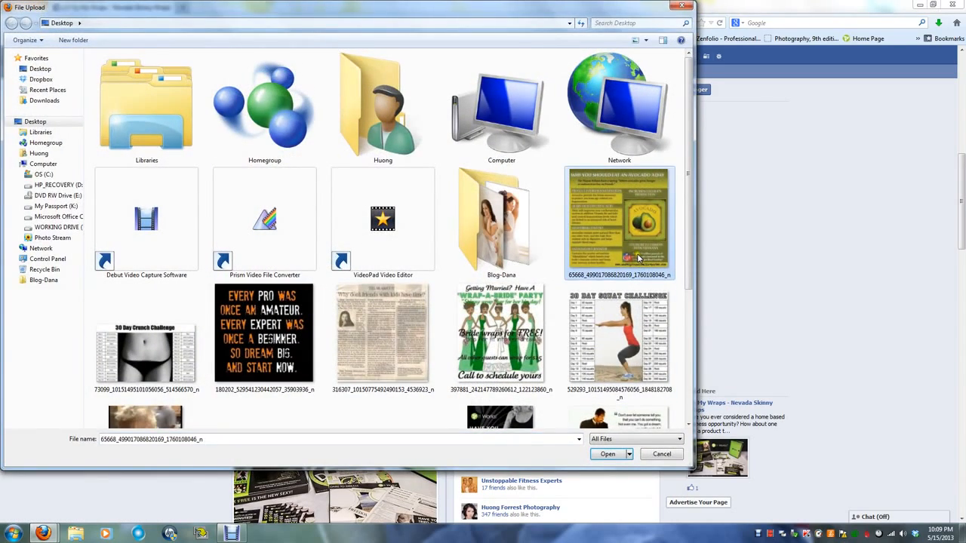
{"action": "key", "text": "Delete"}
{"action": "key", "text": "Return"}
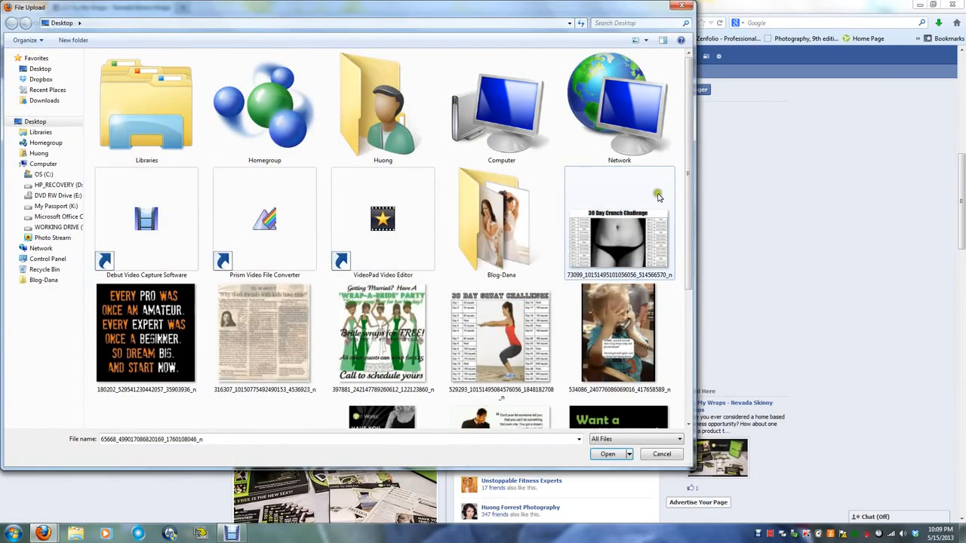
Attach the "This months mortgage paid for by It Works" picture to the new post and dismiss the Windows performance notification.
{"action": "left_click_drag", "start_coordinate": [687, 189], "coordinate": [685, 242]}
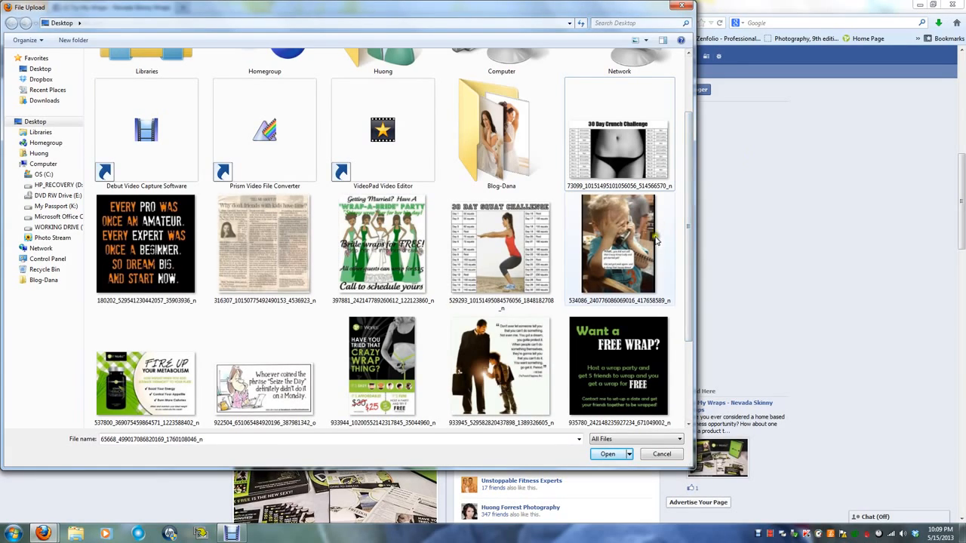
{"action": "left_click_drag", "start_coordinate": [687, 255], "coordinate": [688, 264]}
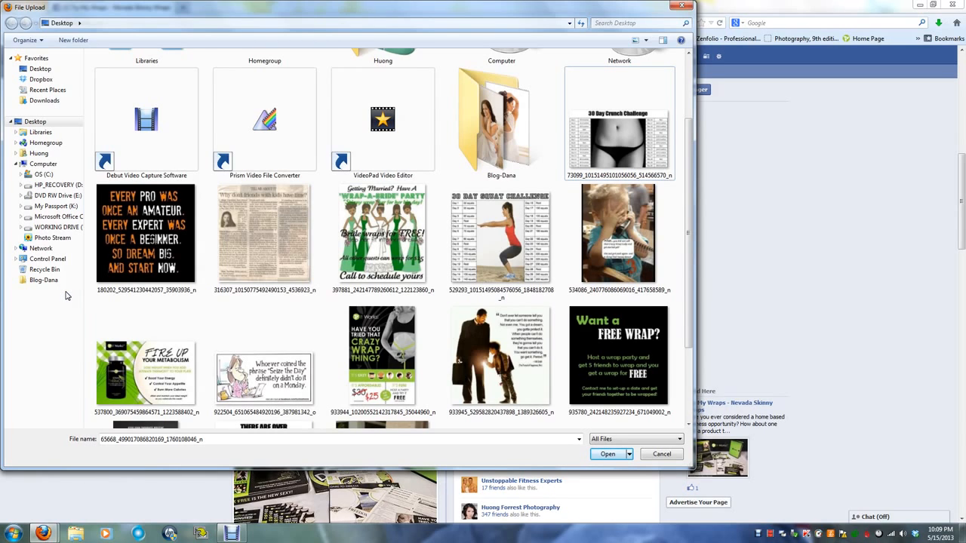
{"action": "scroll", "coordinate": [64, 296], "scroll_direction": "down", "scroll_amount": 1}
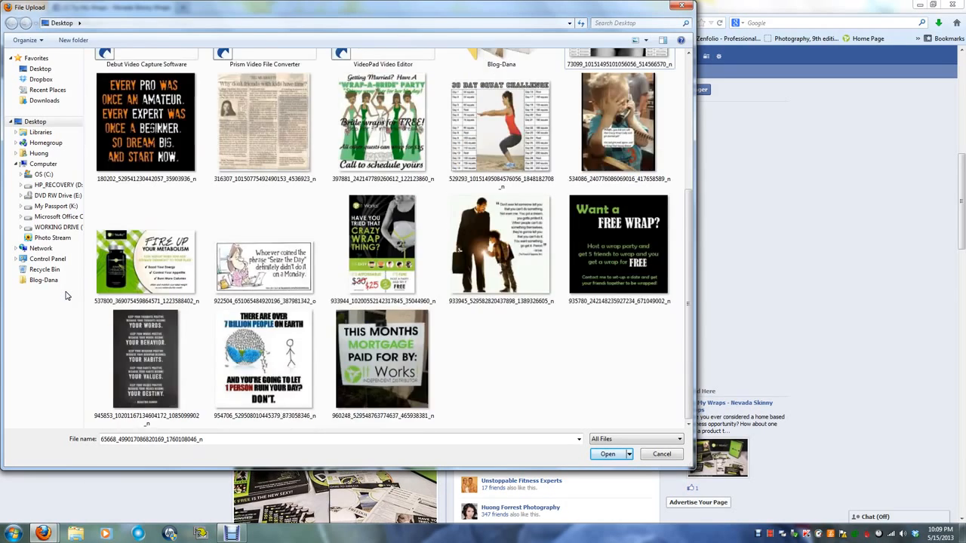
{"action": "scroll", "coordinate": [65, 296], "scroll_direction": "up", "scroll_amount": 3}
{"action": "left_click", "coordinate": [138, 321]}
{"action": "scroll", "coordinate": [138, 321], "scroll_direction": "down", "scroll_amount": 2}
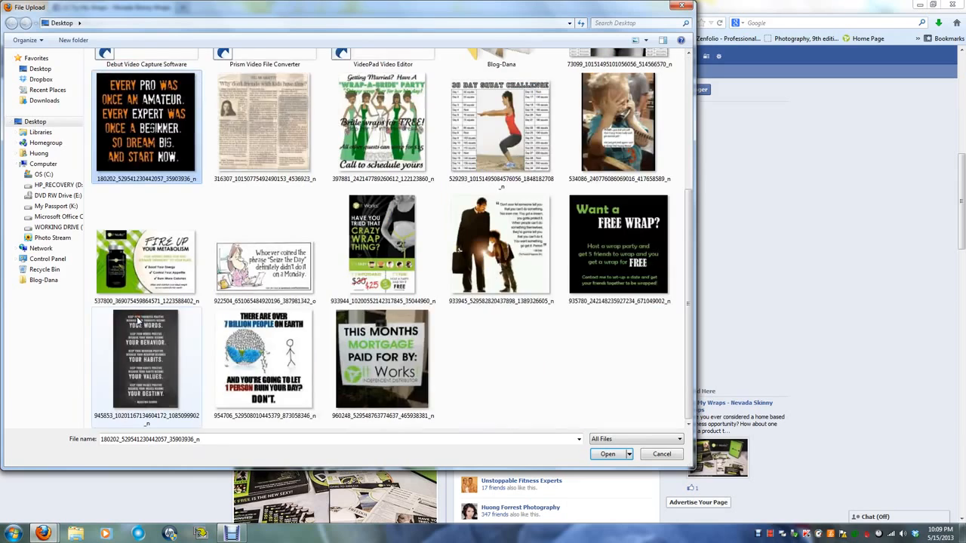
{"action": "left_click", "coordinate": [377, 353]}
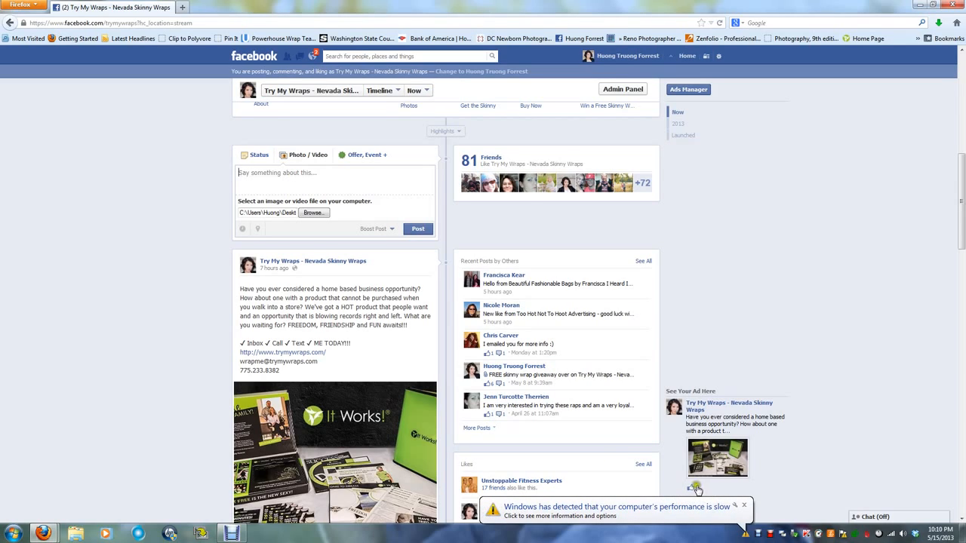
{"action": "left_click", "coordinate": [745, 507]}
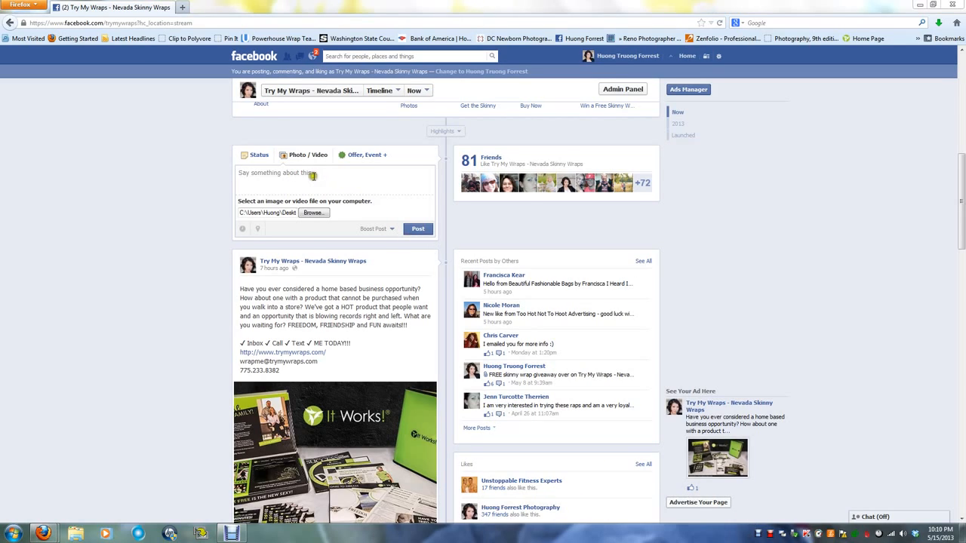
{"action": "left_click", "coordinate": [343, 230]}
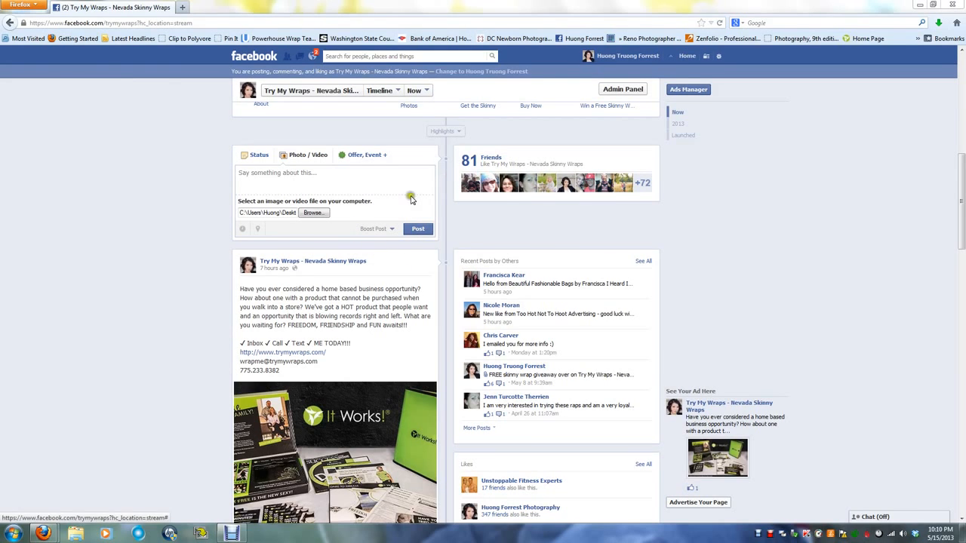
Open the page's Activity Log from the Admin Panel's page editing options.
{"action": "scroll", "coordinate": [206, 189], "scroll_direction": "up", "scroll_amount": 6}
{"action": "scroll", "coordinate": [208, 192], "scroll_direction": "up", "scroll_amount": 1}
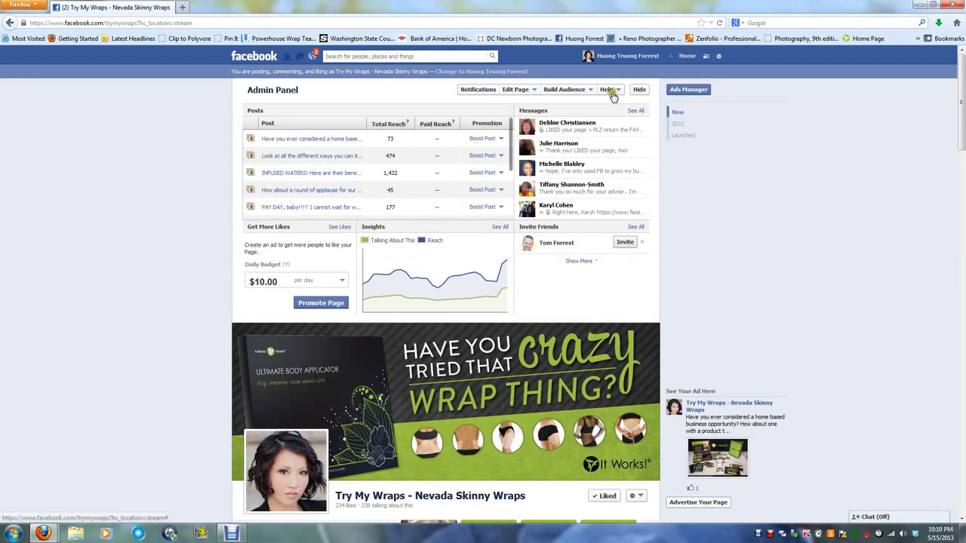
{"action": "left_click", "coordinate": [518, 91]}
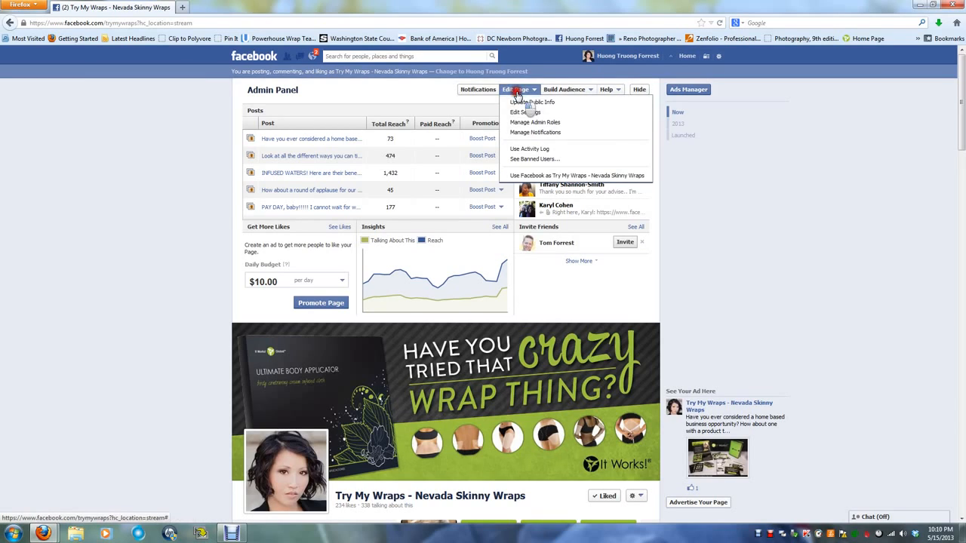
{"action": "left_click", "coordinate": [517, 92]}
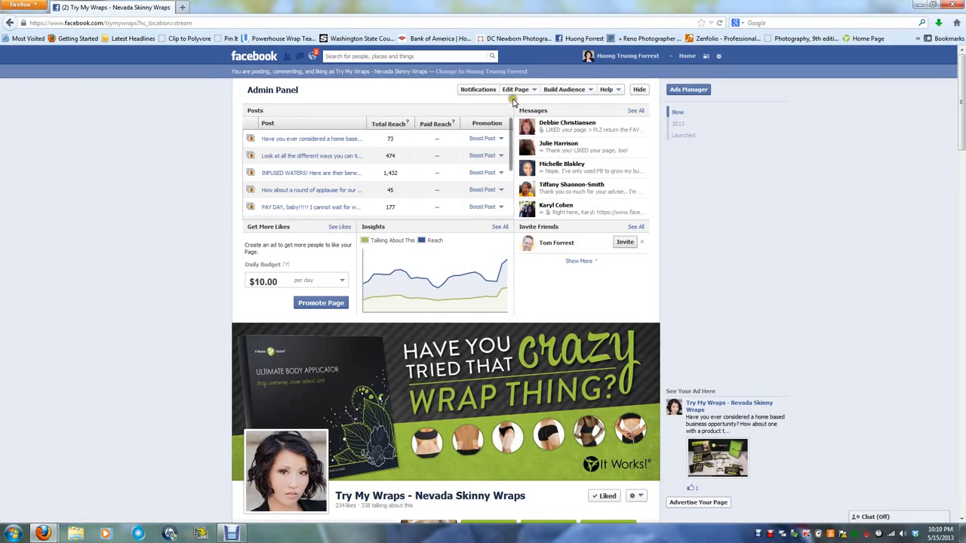
{"action": "left_click", "coordinate": [519, 93]}
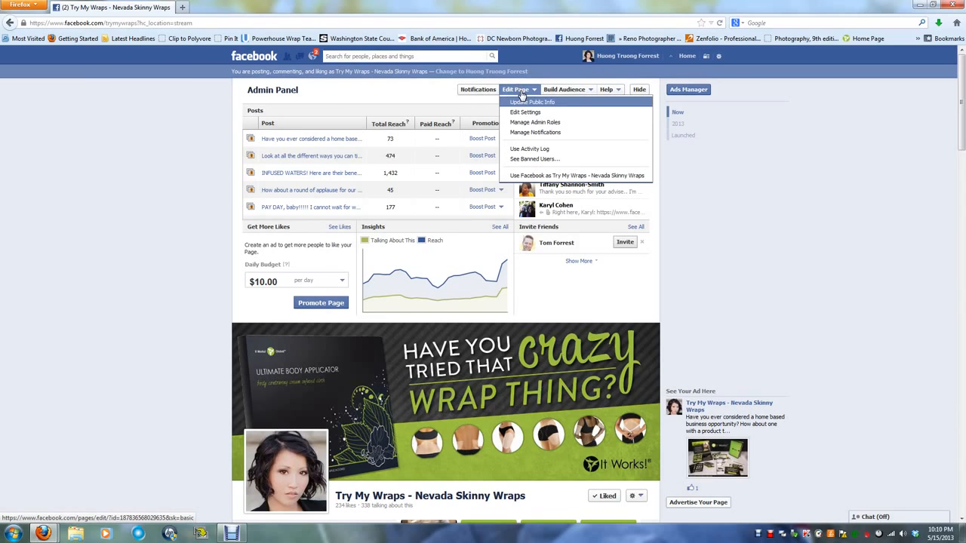
{"action": "left_click", "coordinate": [536, 150]}
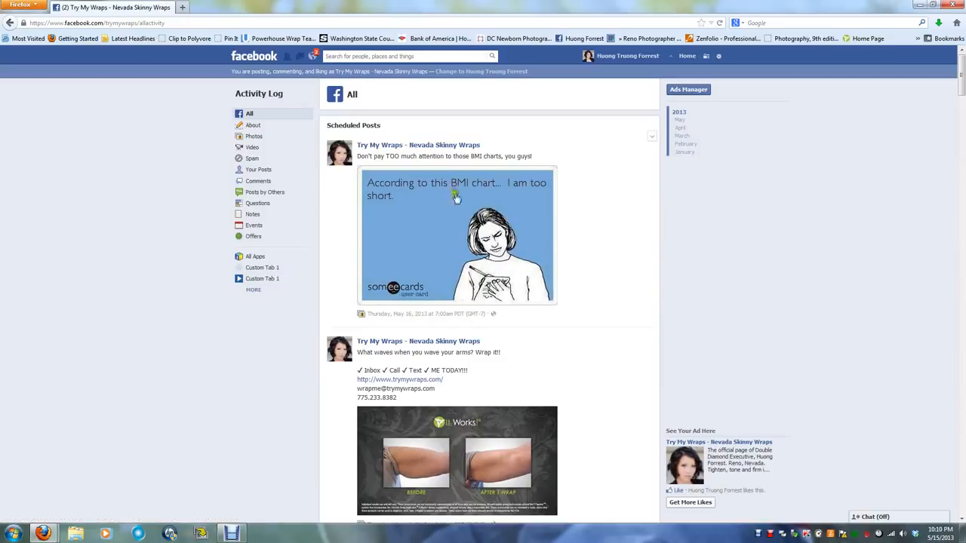
Examine the options for changing the time of, publishing or deleting the scheduled BMI chart post, leaving the post as is.
{"action": "left_click", "coordinate": [651, 136]}
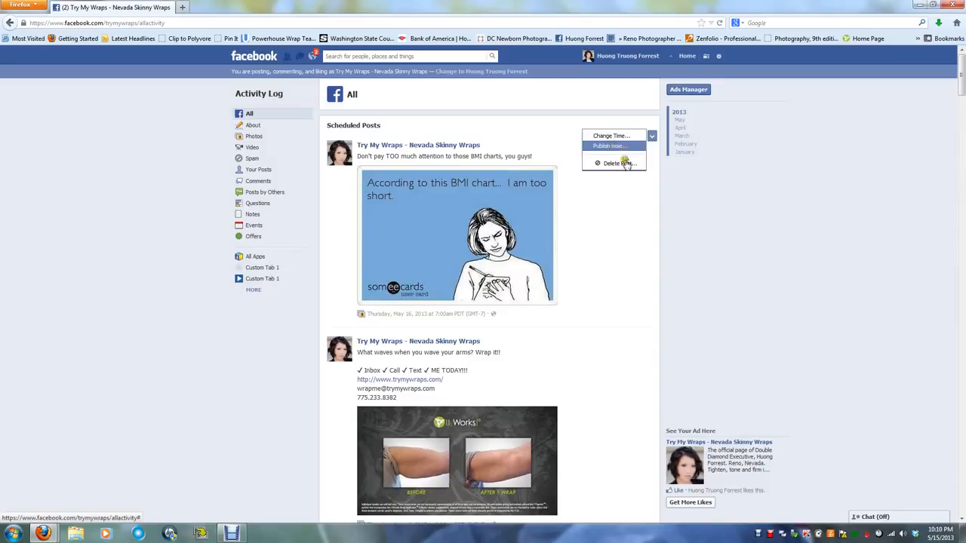
{"action": "left_click", "coordinate": [625, 211]}
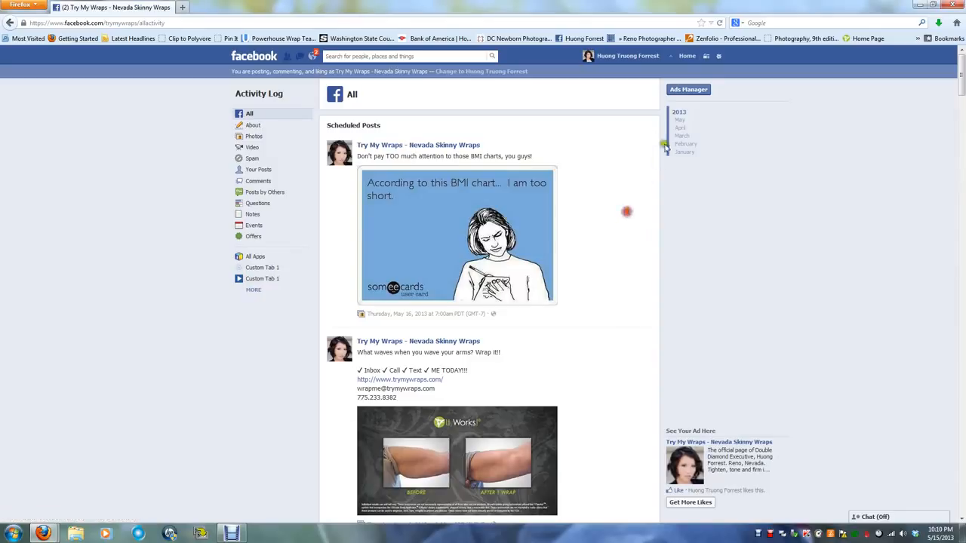
{"action": "left_click", "coordinate": [652, 137]}
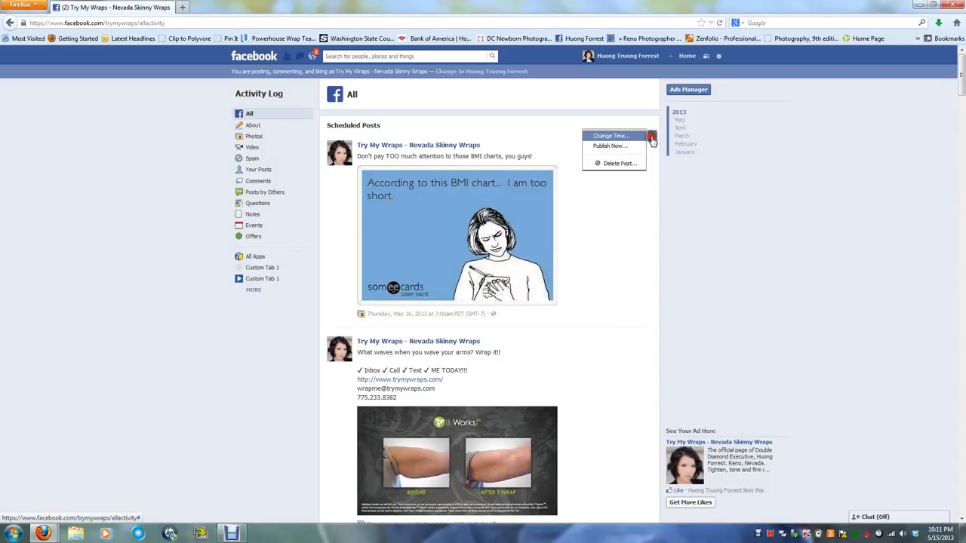
{"action": "left_click", "coordinate": [610, 215]}
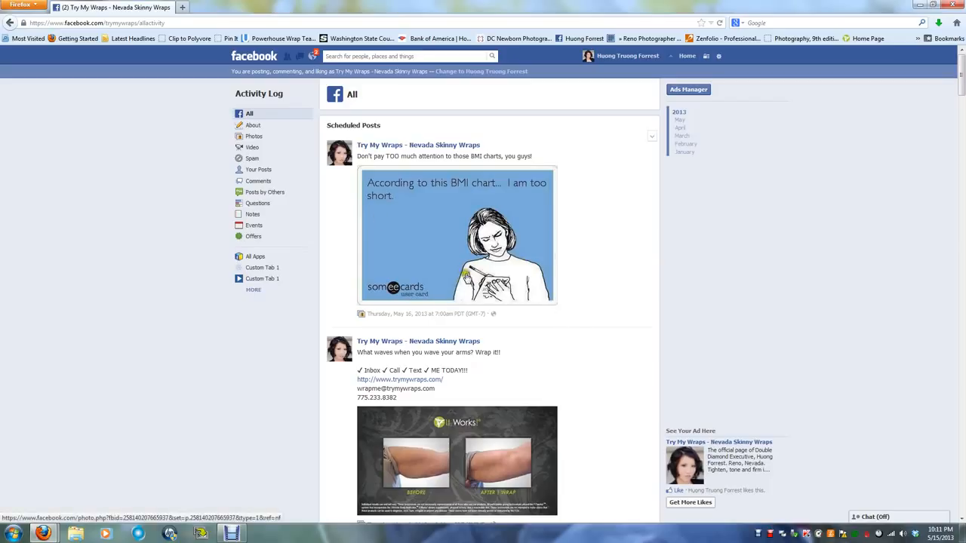
Review all scheduled posts in the Activity Log, expanding the list to include those beyond the avocado post.
{"action": "scroll", "coordinate": [467, 276], "scroll_direction": "down", "scroll_amount": 3}
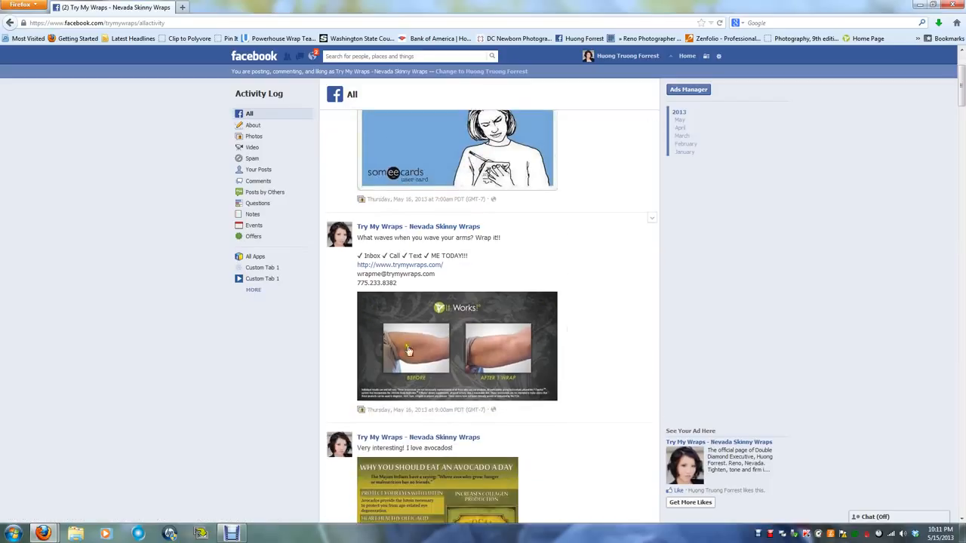
{"action": "scroll", "coordinate": [498, 355], "scroll_direction": "down", "scroll_amount": 4}
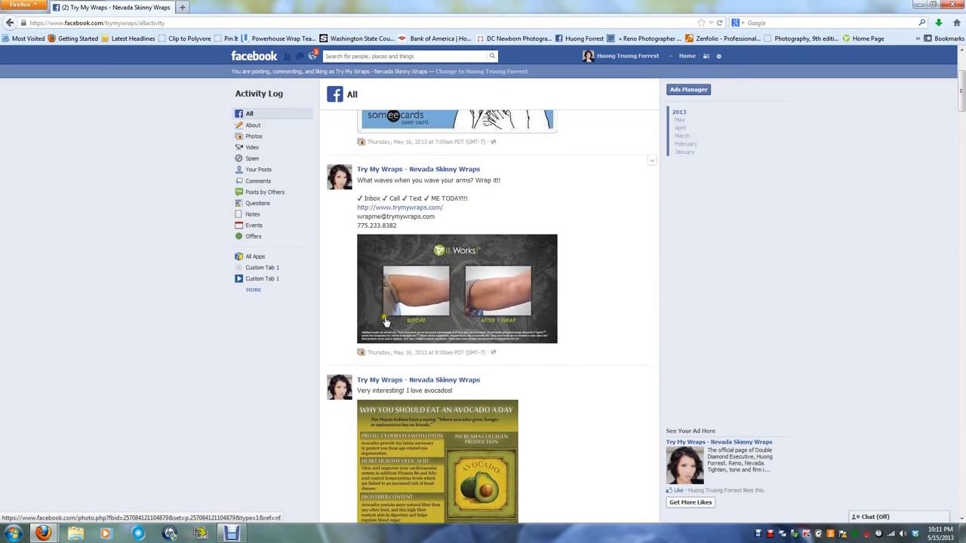
{"action": "scroll", "coordinate": [383, 318], "scroll_direction": "down", "scroll_amount": 2}
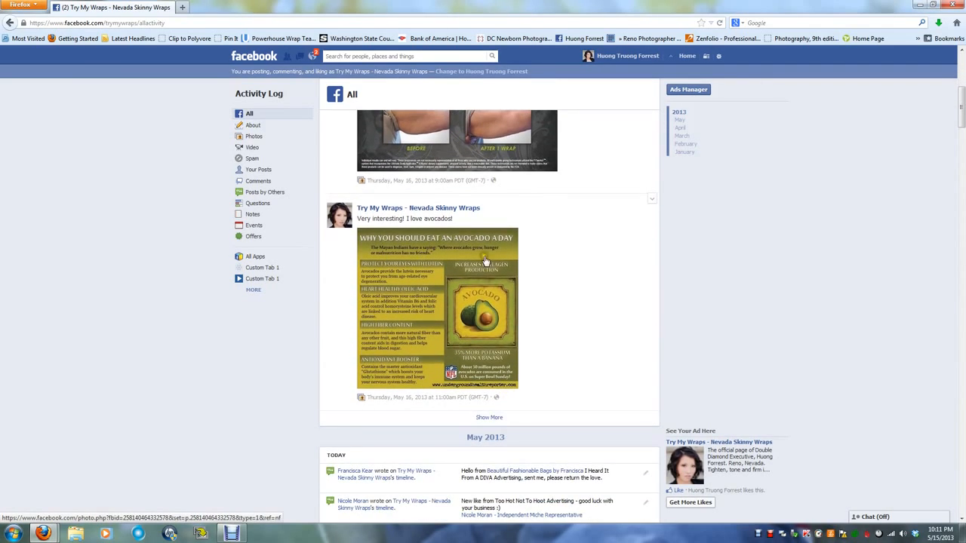
{"action": "left_click", "coordinate": [488, 417]}
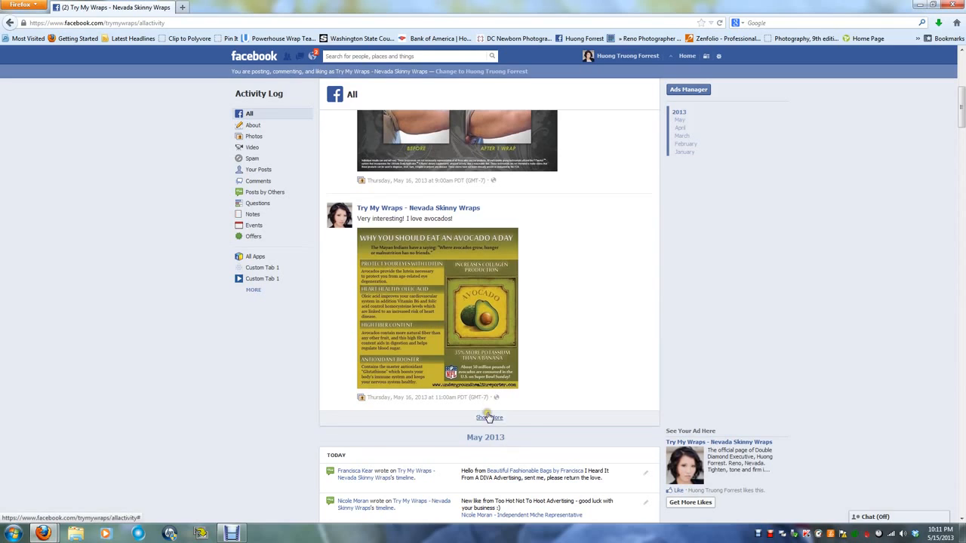
{"action": "scroll", "coordinate": [557, 424], "scroll_direction": "down", "scroll_amount": 3}
{"action": "scroll", "coordinate": [557, 427], "scroll_direction": "up", "scroll_amount": 2}
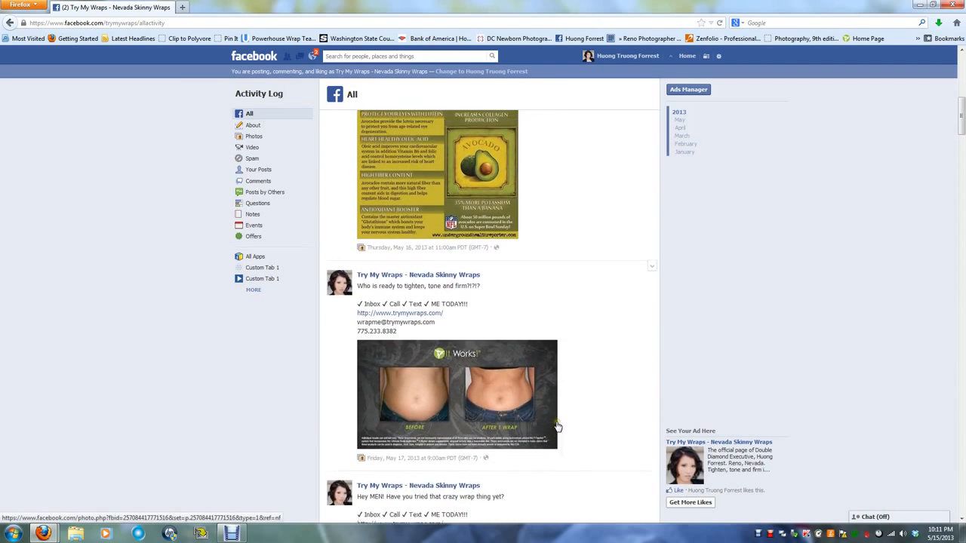
{"action": "scroll", "coordinate": [509, 348], "scroll_direction": "down", "scroll_amount": 5}
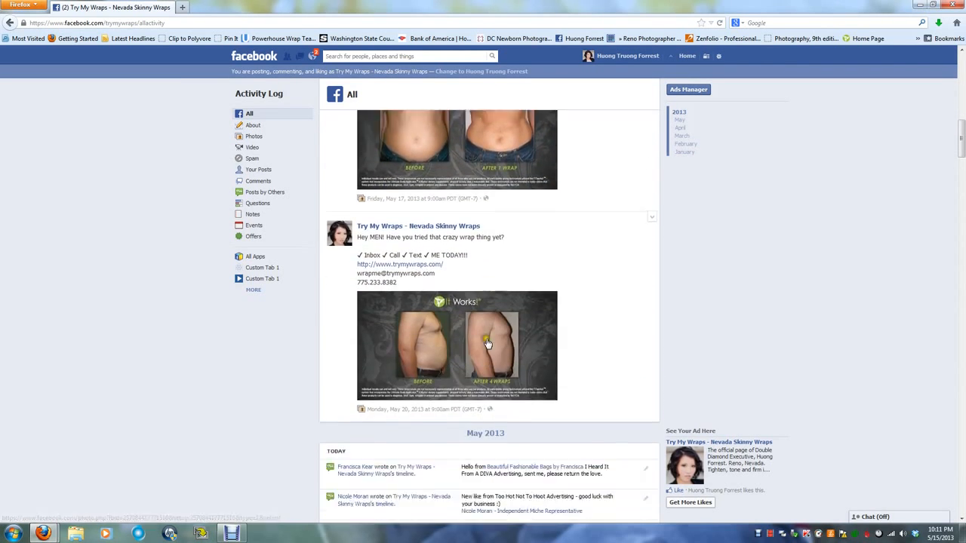
{"action": "scroll", "coordinate": [492, 362], "scroll_direction": "up", "scroll_amount": 1}
{"action": "scroll", "coordinate": [483, 381], "scroll_direction": "up", "scroll_amount": 3}
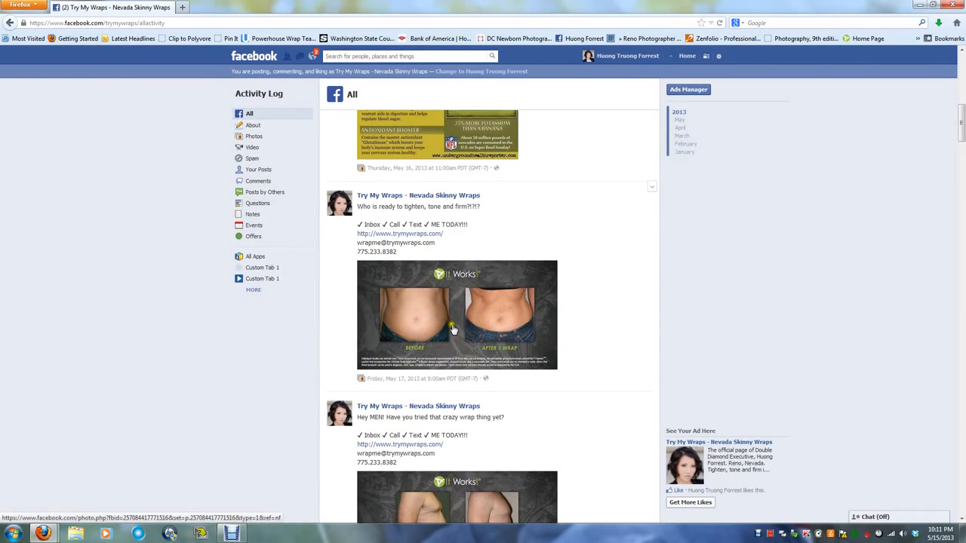
{"action": "scroll", "coordinate": [479, 407], "scroll_direction": "down", "scroll_amount": 2}
{"action": "scroll", "coordinate": [475, 437], "scroll_direction": "up", "scroll_amount": 5}
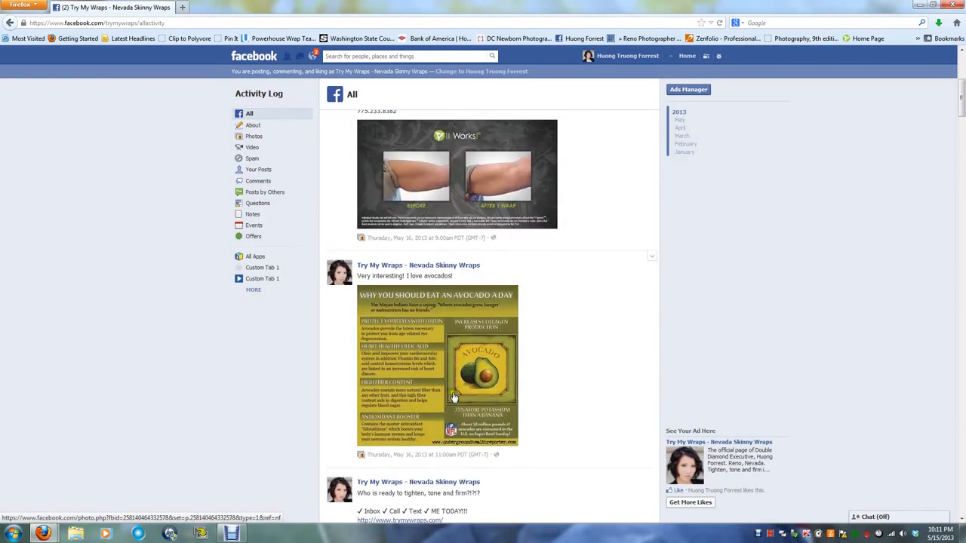
{"action": "scroll", "coordinate": [445, 453], "scroll_direction": "up", "scroll_amount": 3}
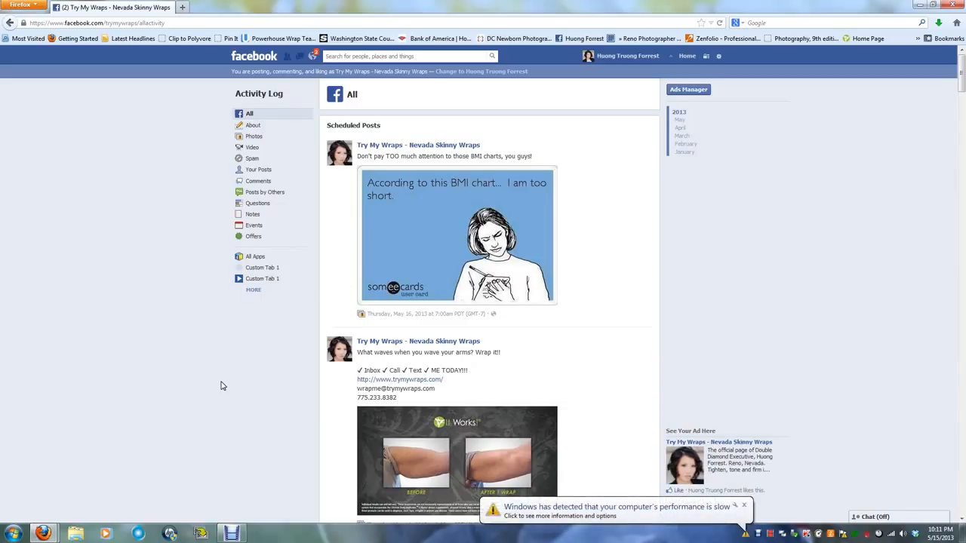
Dismiss the Windows performance notification.
{"action": "left_click", "coordinate": [743, 505]}
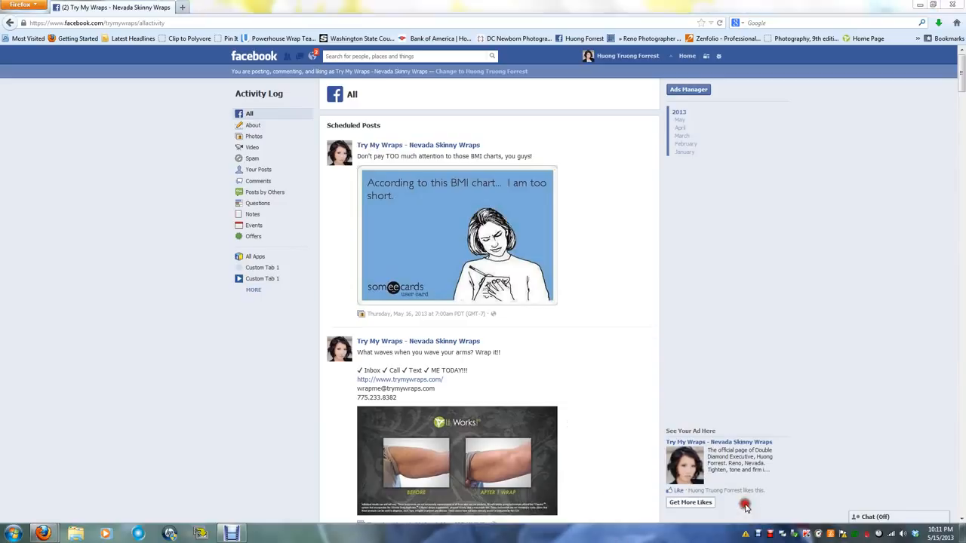
{"action": "left_click", "coordinate": [598, 313]}
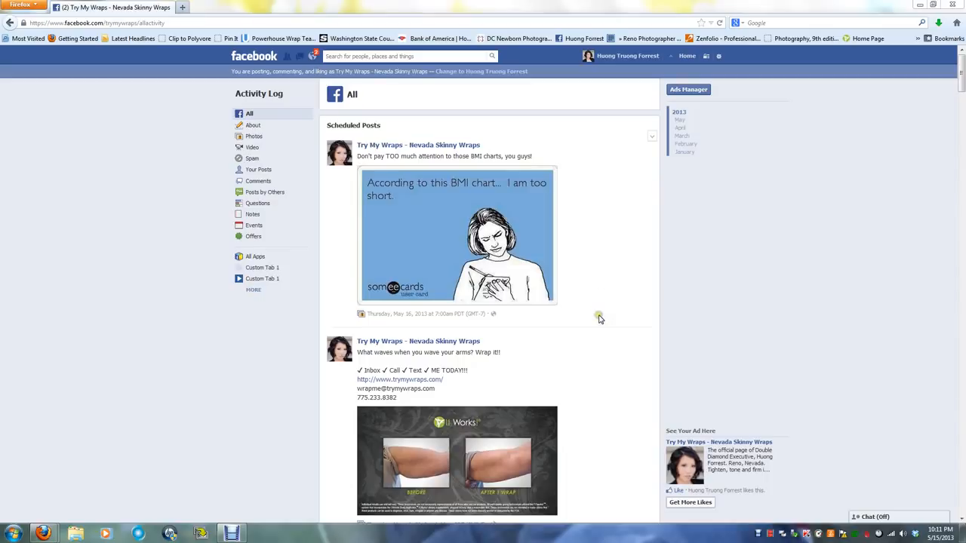
{"action": "left_click", "coordinate": [167, 365]}
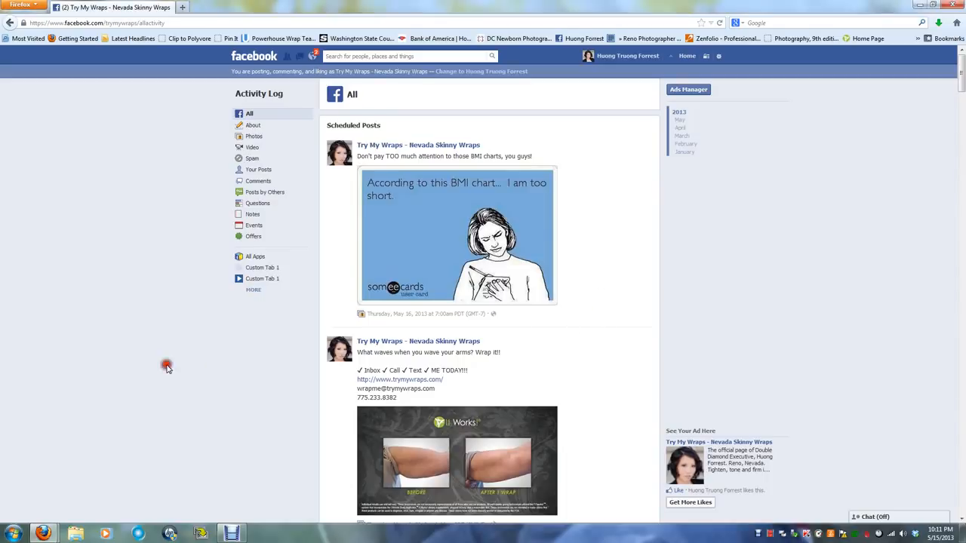
Open the Facebook home page in a new browser tab and switch to it.
{"action": "left_click", "coordinate": [369, 57]}
{"action": "right_click", "coordinate": [274, 57]}
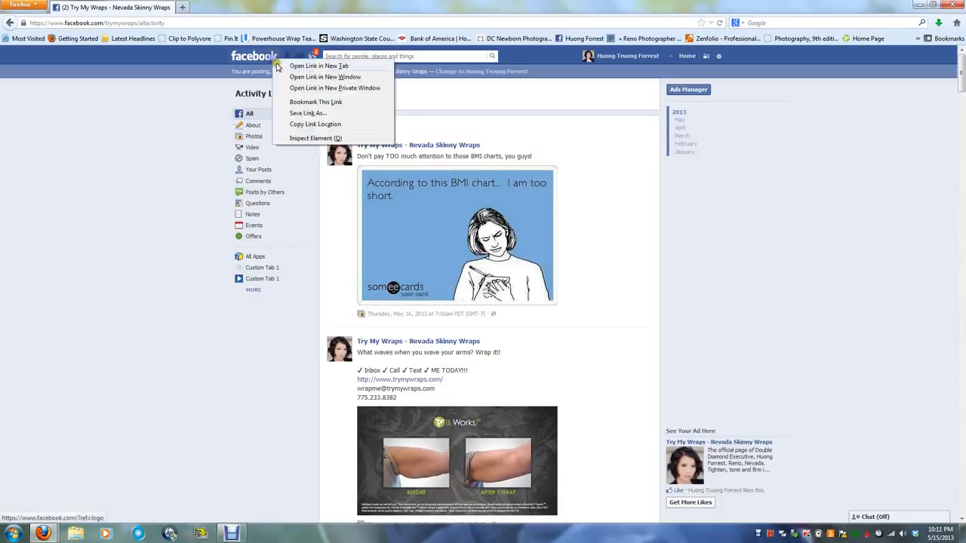
{"action": "left_click", "coordinate": [294, 66]}
{"action": "left_click", "coordinate": [214, 5]}
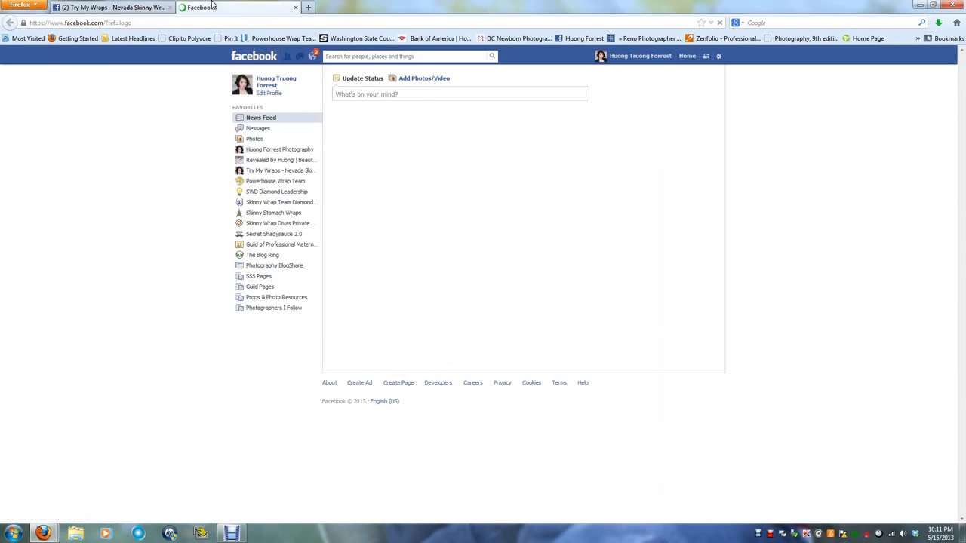
Search Facebook for "simply" and open the Simply Skinny page.
{"action": "left_click", "coordinate": [373, 57]}
{"action": "type", "text": "simply"}
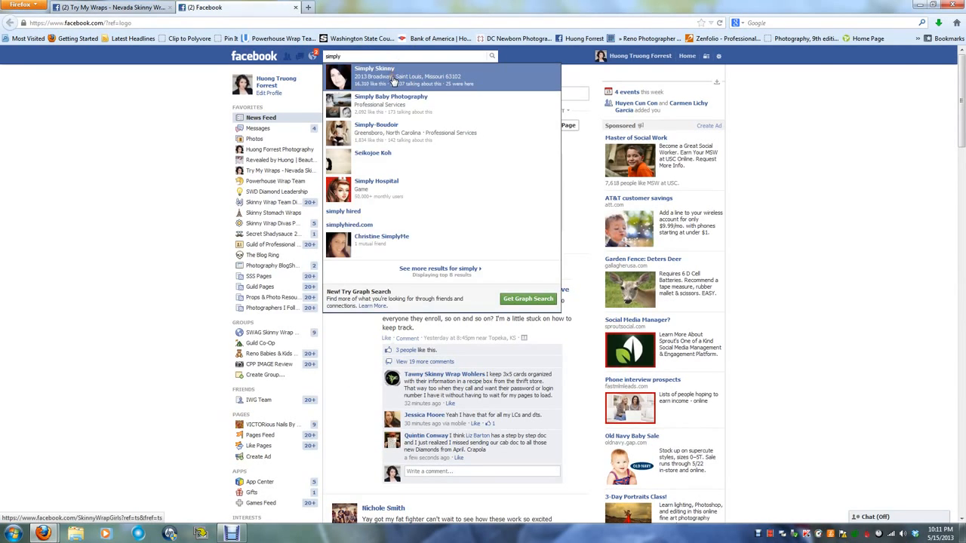
{"action": "left_click", "coordinate": [394, 71]}
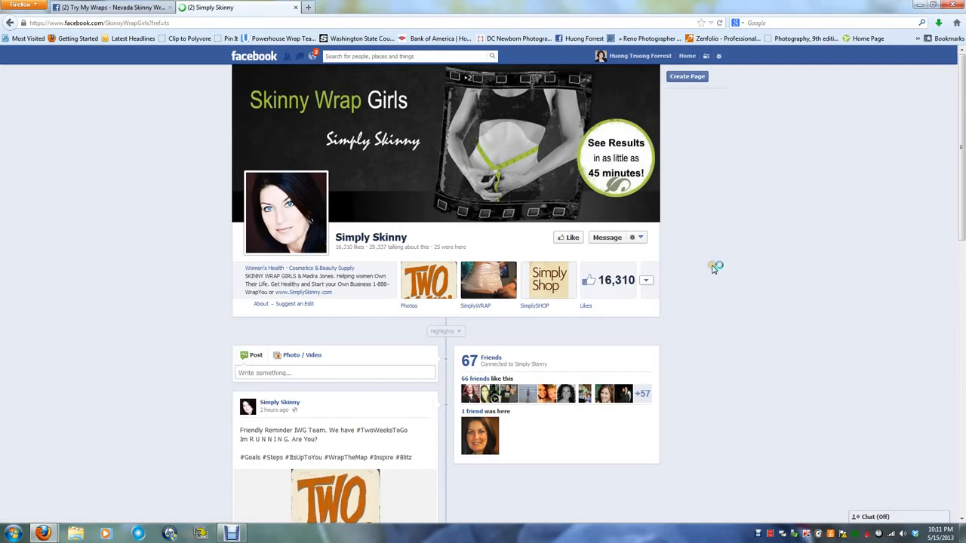
Examine the recent posts on the Simply Skinny page as examples of business page content.
{"action": "scroll", "coordinate": [714, 265], "scroll_direction": "down", "scroll_amount": 5}
{"action": "scroll", "coordinate": [714, 265], "scroll_direction": "down", "scroll_amount": 1}
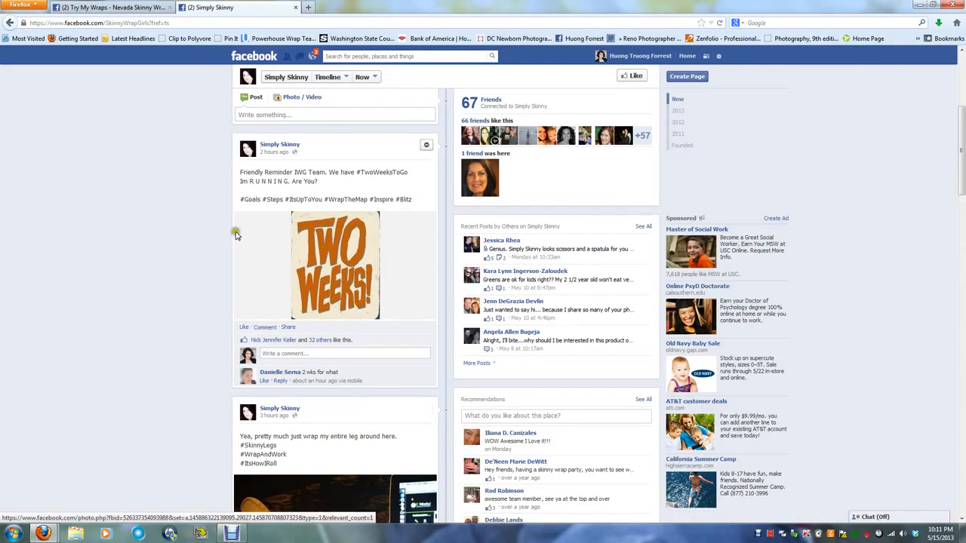
{"action": "scroll", "coordinate": [388, 302], "scroll_direction": "down", "scroll_amount": 5}
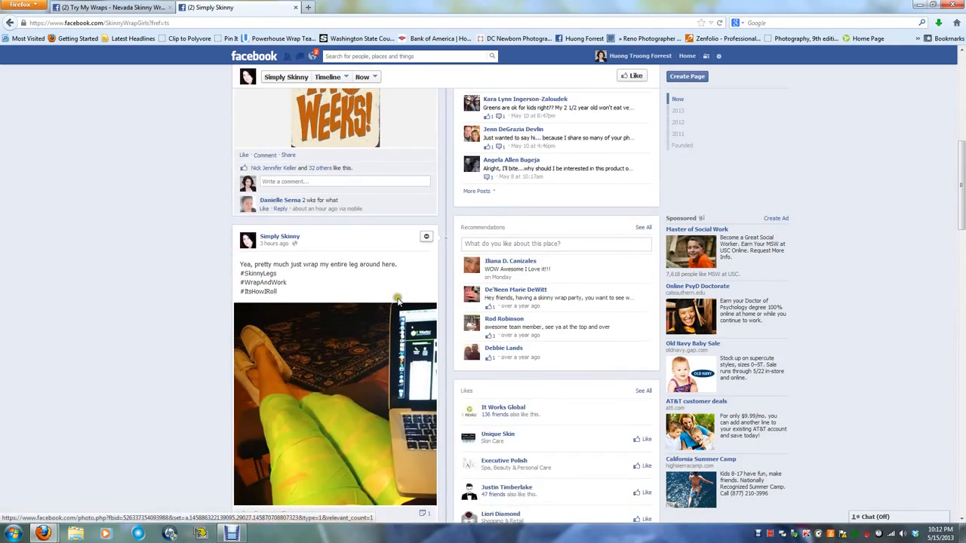
{"action": "scroll", "coordinate": [392, 303], "scroll_direction": "up", "scroll_amount": 10}
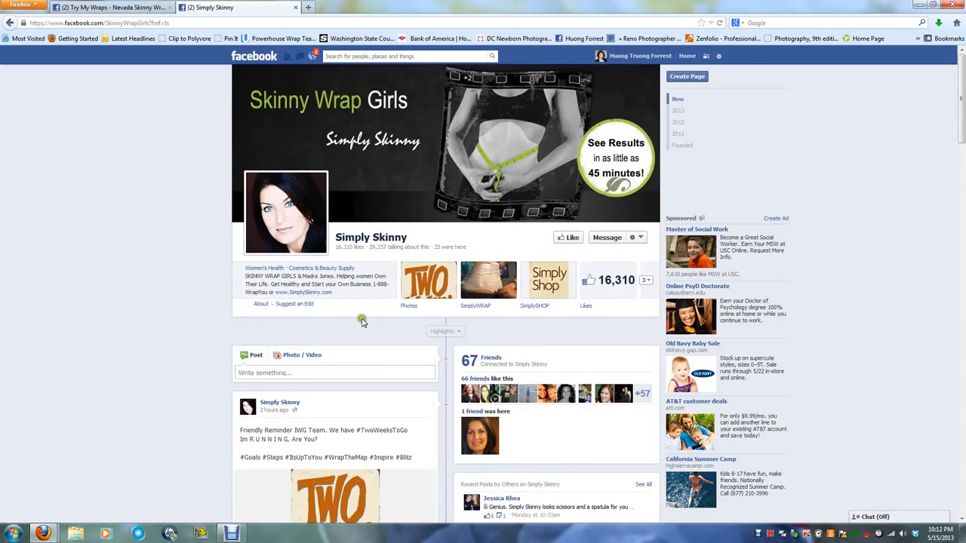
{"action": "scroll", "coordinate": [361, 321], "scroll_direction": "down", "scroll_amount": 5}
{"action": "scroll", "coordinate": [344, 346], "scroll_direction": "down", "scroll_amount": 4}
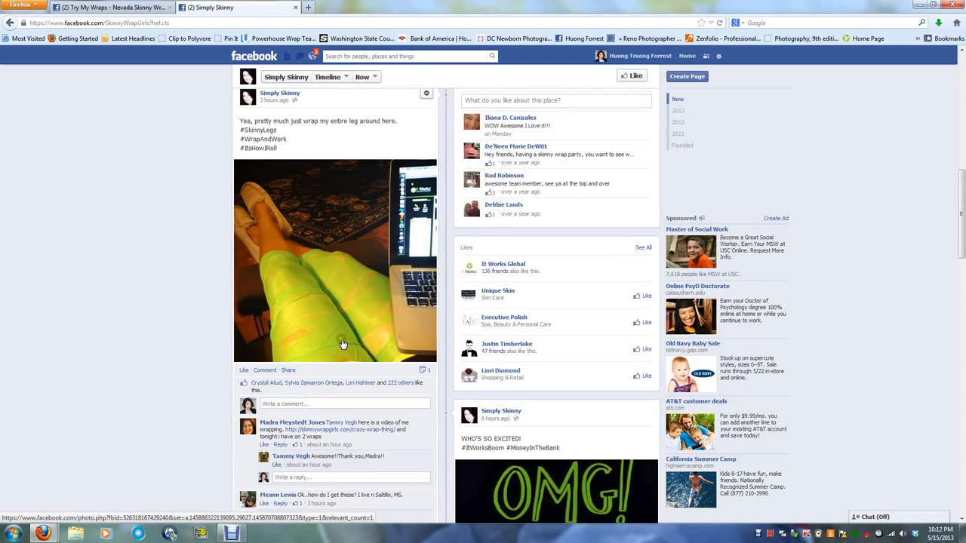
{"action": "scroll", "coordinate": [342, 344], "scroll_direction": "up", "scroll_amount": 10}
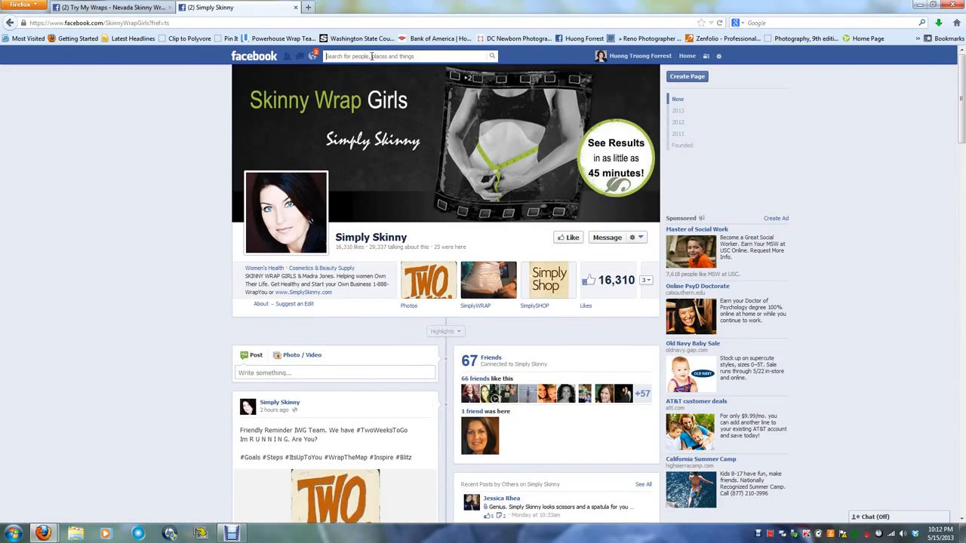
{"action": "type", "text": "skinn"}
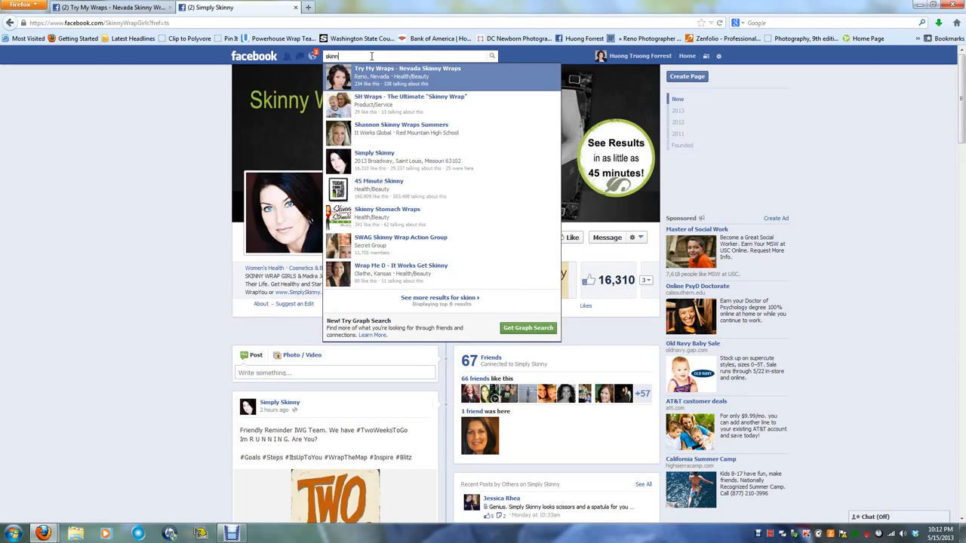
{"action": "type", "text": "y in 45"}
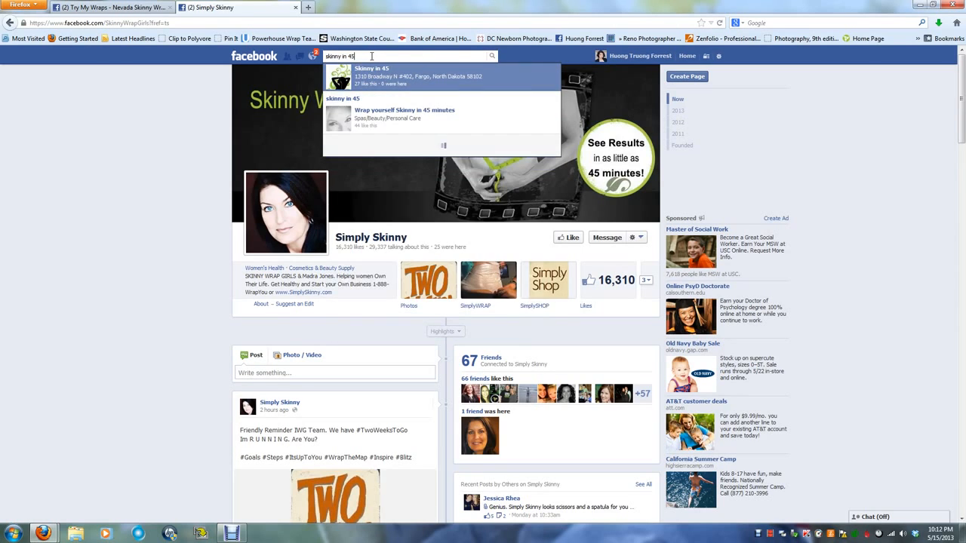
{"action": "key", "text": "BackSpace"}
{"action": "key", "text": "BackSpace"}
{"action": "key", "text": "BackSpace"}
{"action": "key", "text": "BackSpace"}
{"action": "key", "text": "BackSpace"}
{"action": "key", "text": "BackSpace"}
{"action": "key", "text": "BackSpace"}
{"action": "key", "text": "BackSpace"}
{"action": "key", "text": "BackSpace"}
{"action": "key", "text": "BackSpace"}
{"action": "key", "text": "BackSpace"}
{"action": "key", "text": "BackSpace"}
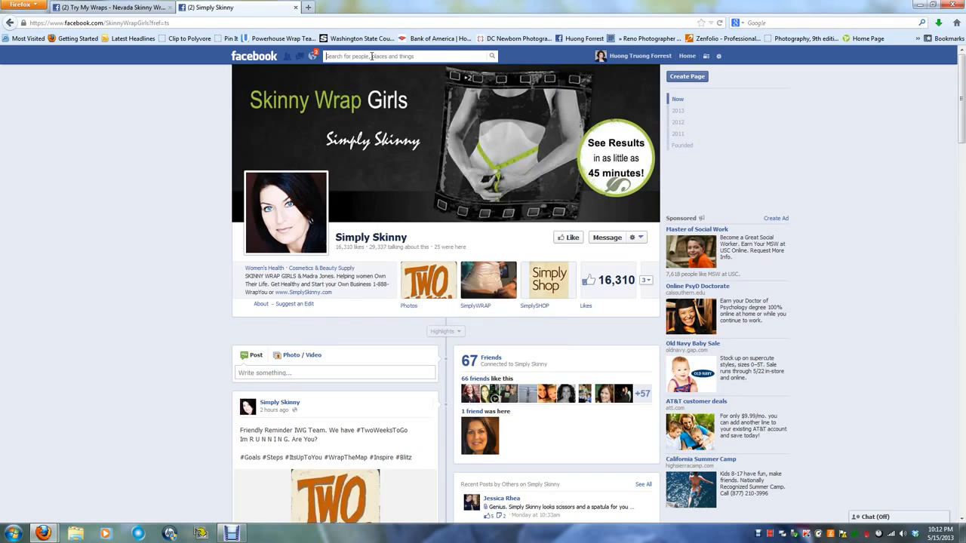
Search Facebook for "45 minute", open the 45 Minute Skinny page and look over its posts.
{"action": "type", "text": "45 minute"}
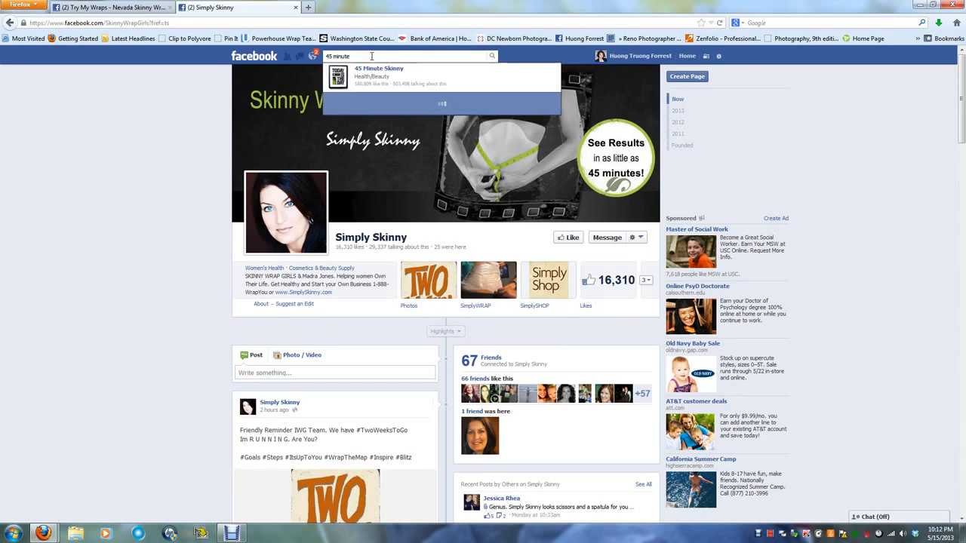
{"action": "key", "text": "Return"}
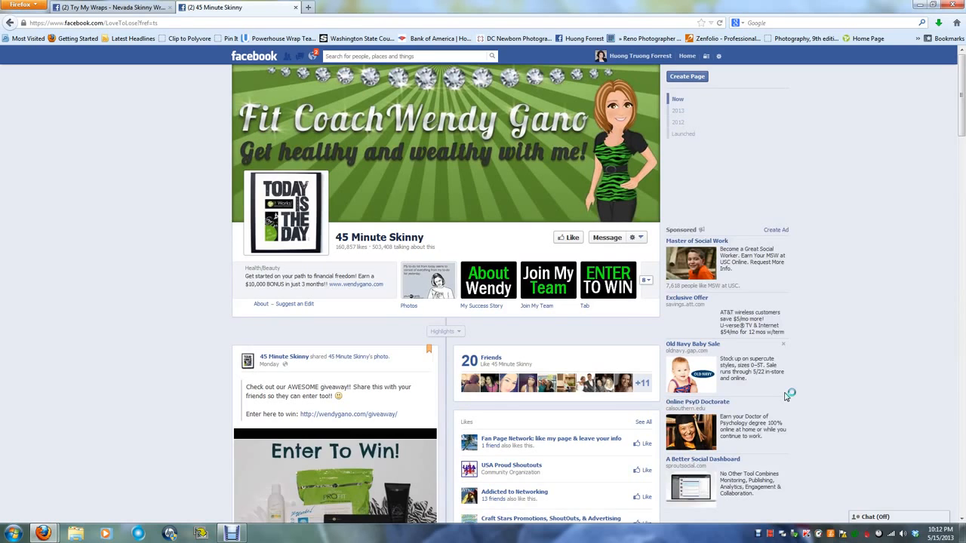
{"action": "scroll", "coordinate": [785, 396], "scroll_direction": "down", "scroll_amount": 10}
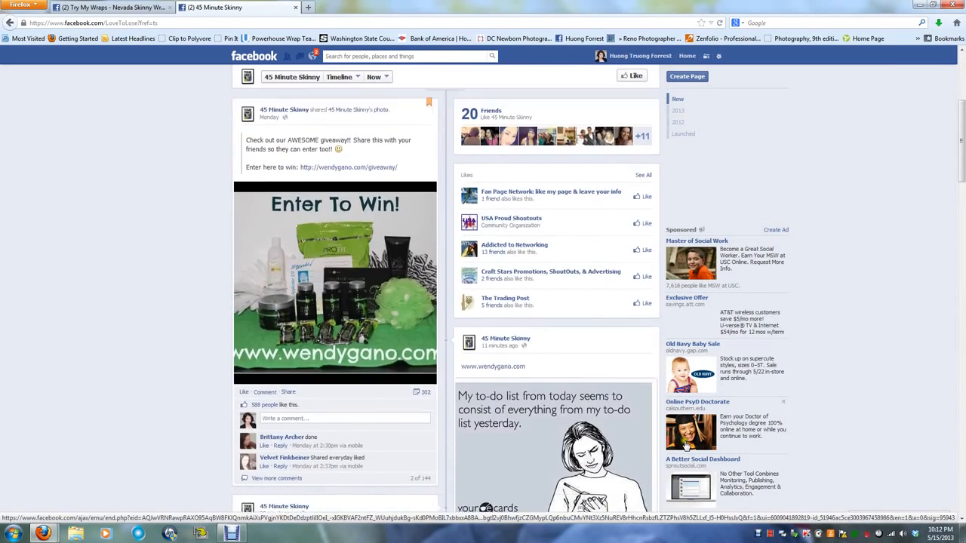
{"action": "scroll", "coordinate": [685, 445], "scroll_direction": "up", "scroll_amount": 10}
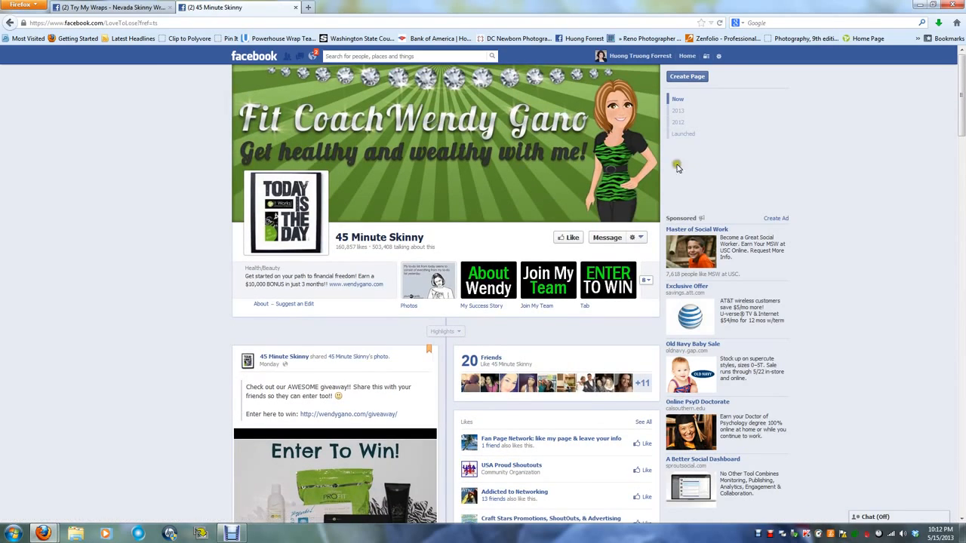
Return to the Try My Wraps Activity Log and highlight the caption of the scheduled BMI chart post.
{"action": "left_click", "coordinate": [162, 8]}
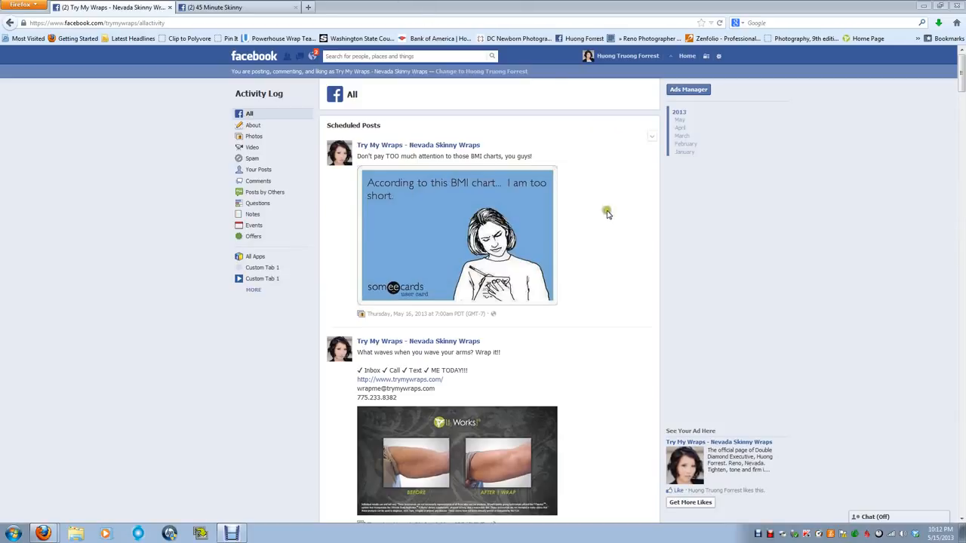
{"action": "scroll", "coordinate": [615, 236], "scroll_direction": "down", "scroll_amount": 1}
{"action": "scroll", "coordinate": [617, 237], "scroll_direction": "down", "scroll_amount": 4}
{"action": "scroll", "coordinate": [617, 238], "scroll_direction": "up", "scroll_amount": 5}
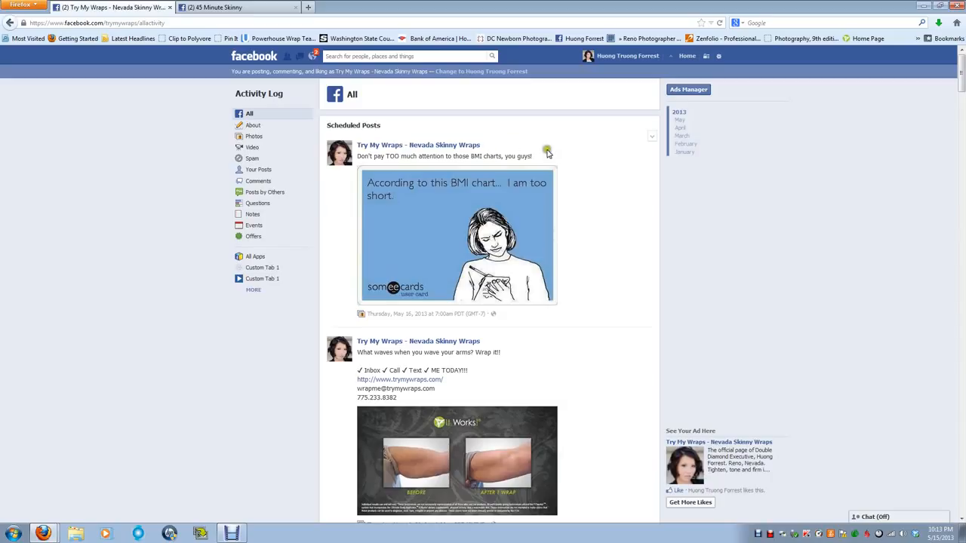
{"action": "left_click_drag", "start_coordinate": [543, 153], "coordinate": [358, 160]}
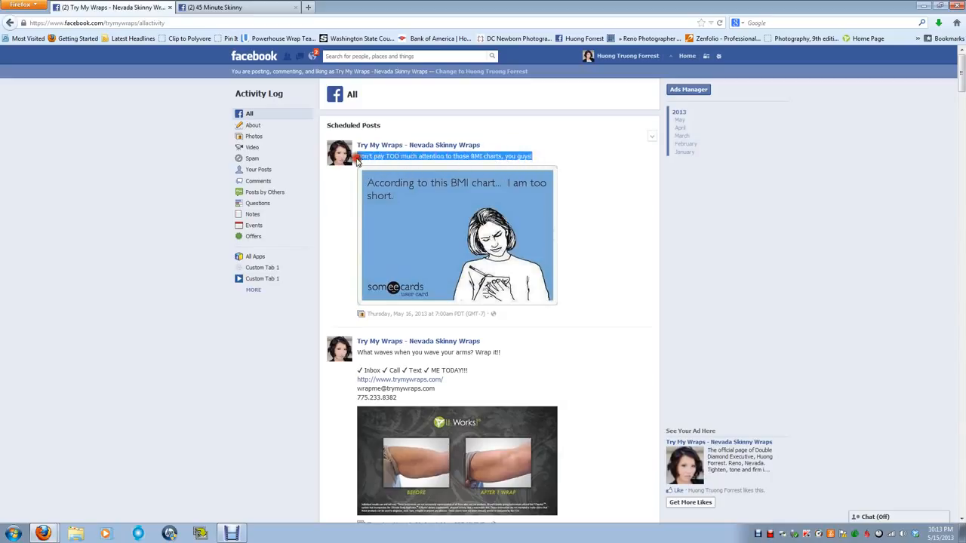
{"action": "left_click", "coordinate": [358, 160]}
Highlight the opening caption line "Who is ready to tighten, tone and firm?!?!?" in the scheduled stomach before-and-after post.
{"action": "scroll", "coordinate": [459, 317], "scroll_direction": "down", "scroll_amount": 10}
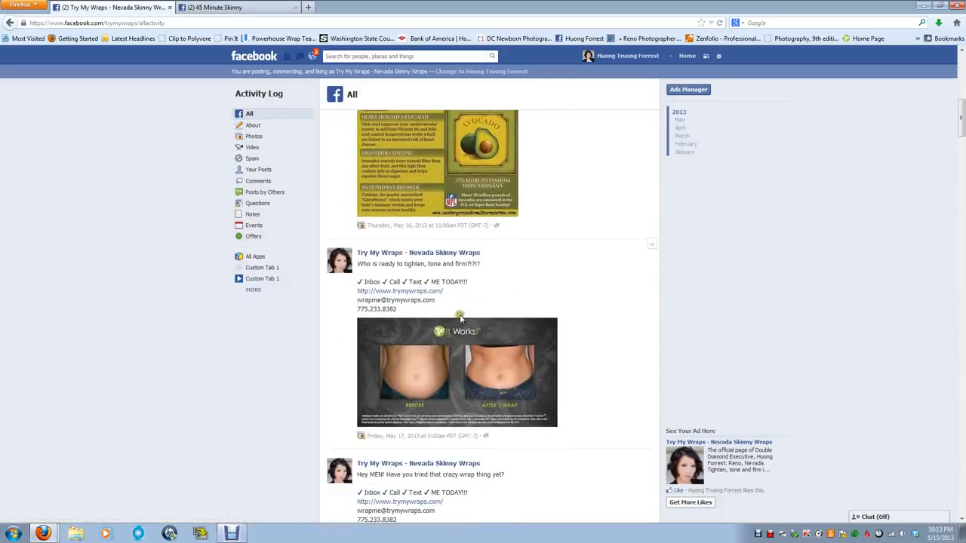
{"action": "left_click", "coordinate": [488, 263]}
{"action": "left_click_drag", "start_coordinate": [488, 263], "coordinate": [357, 264]}
{"action": "left_click", "coordinate": [357, 264]}
{"action": "left_click_drag", "start_coordinate": [491, 264], "coordinate": [357, 264]}
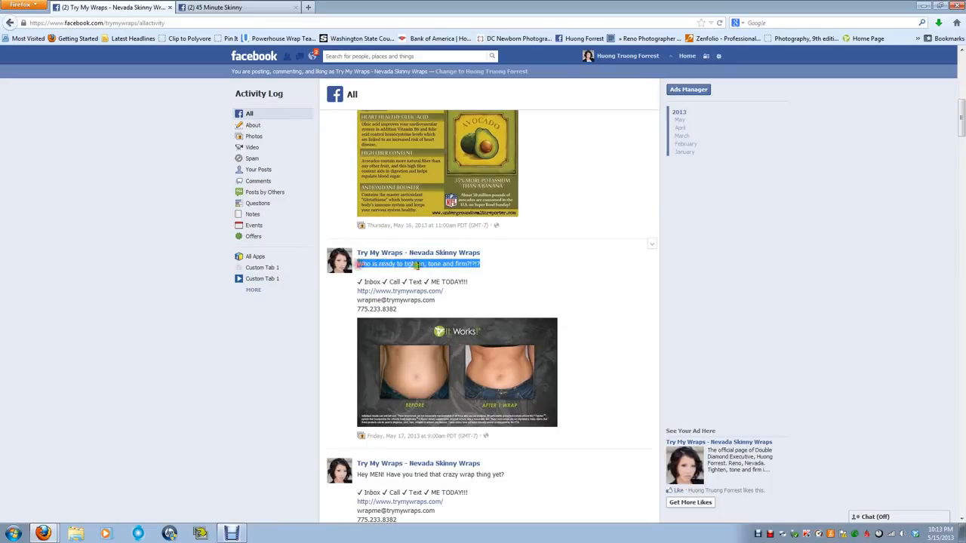
{"action": "left_click", "coordinate": [487, 266]}
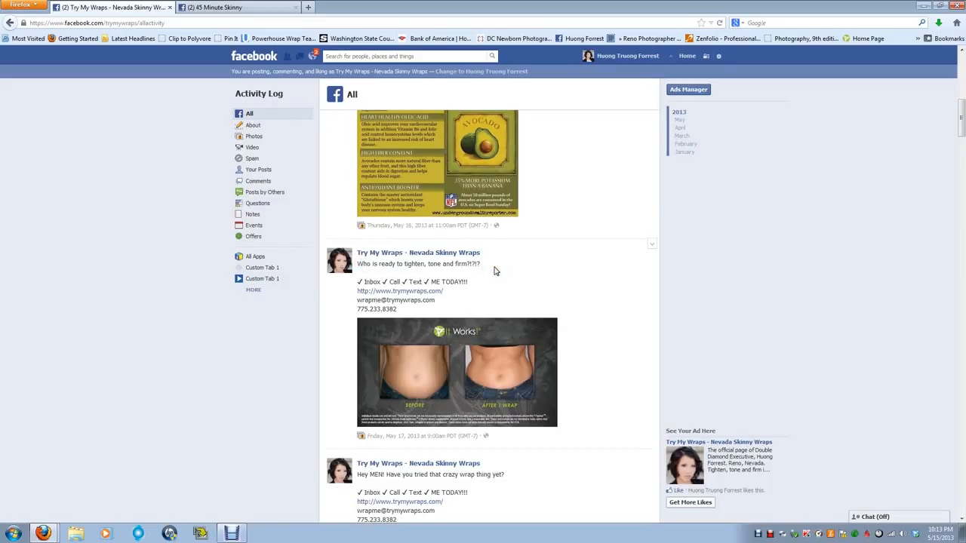
Compare the captions of the scheduled "Hey MEN!" post and the stomach before-and-after post.
{"action": "scroll", "coordinate": [494, 270], "scroll_direction": "down", "scroll_amount": 3}
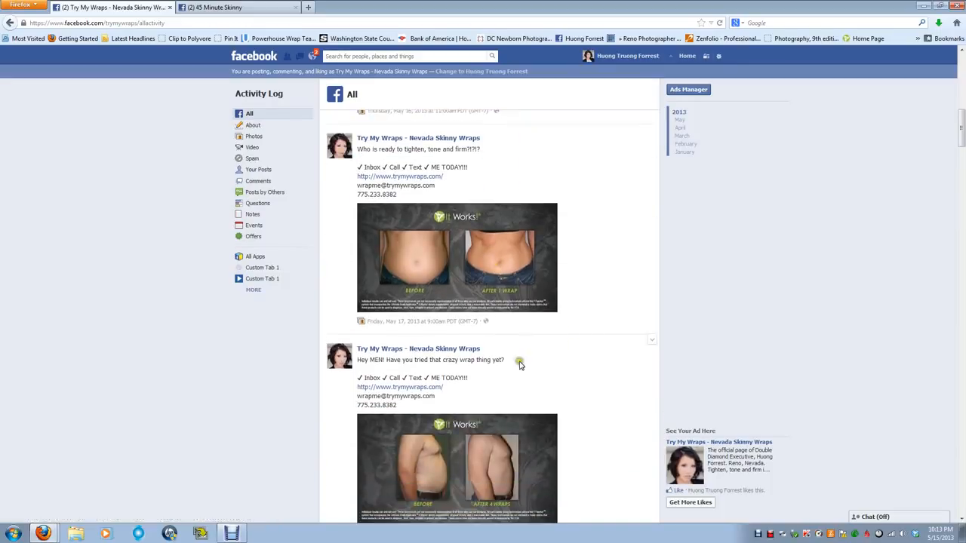
{"action": "scroll", "coordinate": [518, 362], "scroll_direction": "up", "scroll_amount": 2}
{"action": "scroll", "coordinate": [519, 365], "scroll_direction": "up", "scroll_amount": 1}
{"action": "mouse_move", "coordinate": [483, 264]}
{"action": "left_mouse_down"}
{"action": "mouse_move", "coordinate": [359, 264]}
{"action": "mouse_move", "coordinate": [485, 267]}
{"action": "left_mouse_up"}
{"action": "left_click", "coordinate": [485, 269]}
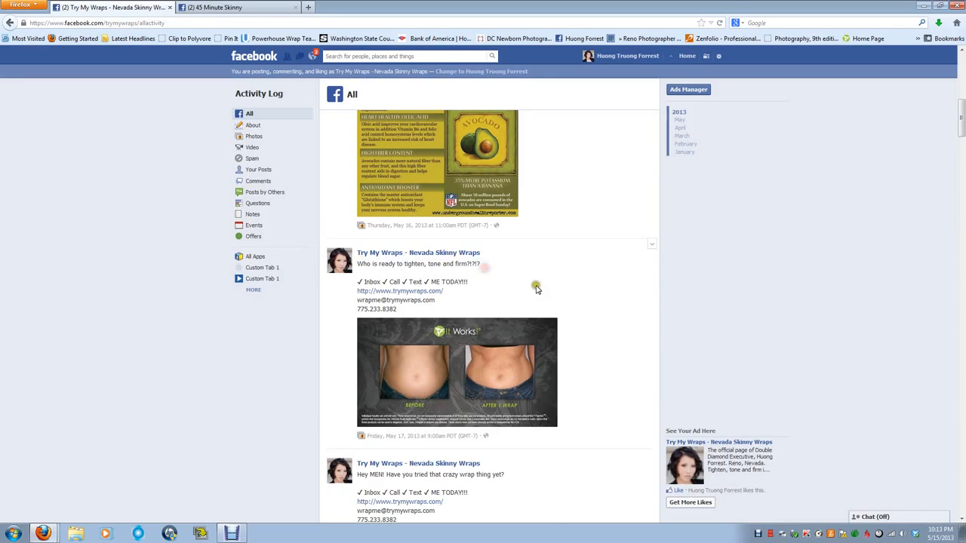
{"action": "scroll", "coordinate": [538, 292], "scroll_direction": "down", "scroll_amount": 1}
{"action": "scroll", "coordinate": [538, 292], "scroll_direction": "up", "scroll_amount": 5}
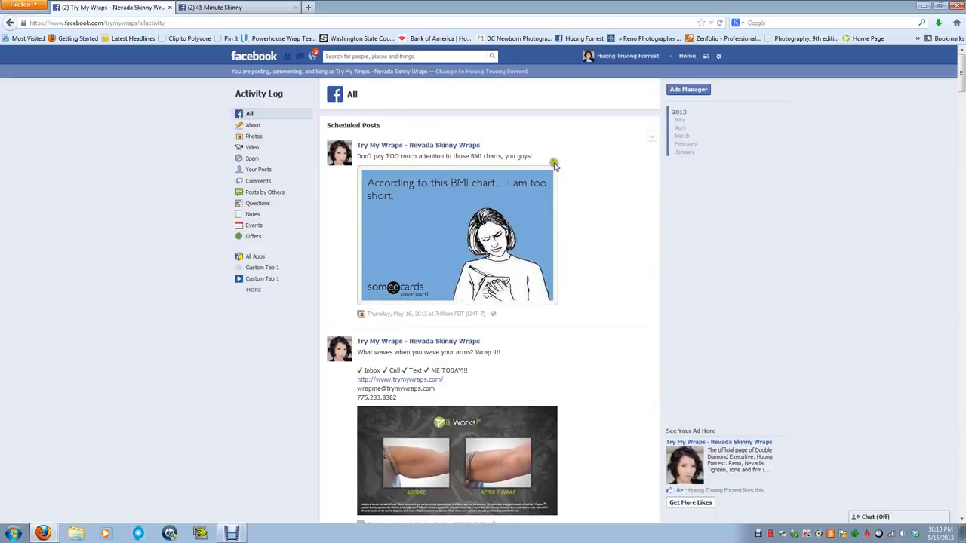
Re-examine the BMI chart post's caption and the scheduled posts following it.
{"action": "mouse_move", "coordinate": [537, 156]}
{"action": "left_mouse_down"}
{"action": "mouse_move", "coordinate": [354, 157]}
{"action": "mouse_move", "coordinate": [544, 161]}
{"action": "left_mouse_up"}
{"action": "left_click", "coordinate": [359, 156]}
{"action": "left_click", "coordinate": [543, 157]}
{"action": "scroll", "coordinate": [550, 162], "scroll_direction": "down", "scroll_amount": 5}
{"action": "scroll", "coordinate": [585, 185], "scroll_direction": "up", "scroll_amount": 4}
{"action": "scroll", "coordinate": [586, 186], "scroll_direction": "up", "scroll_amount": 2}
{"action": "key", "text": "ctrl+l"}
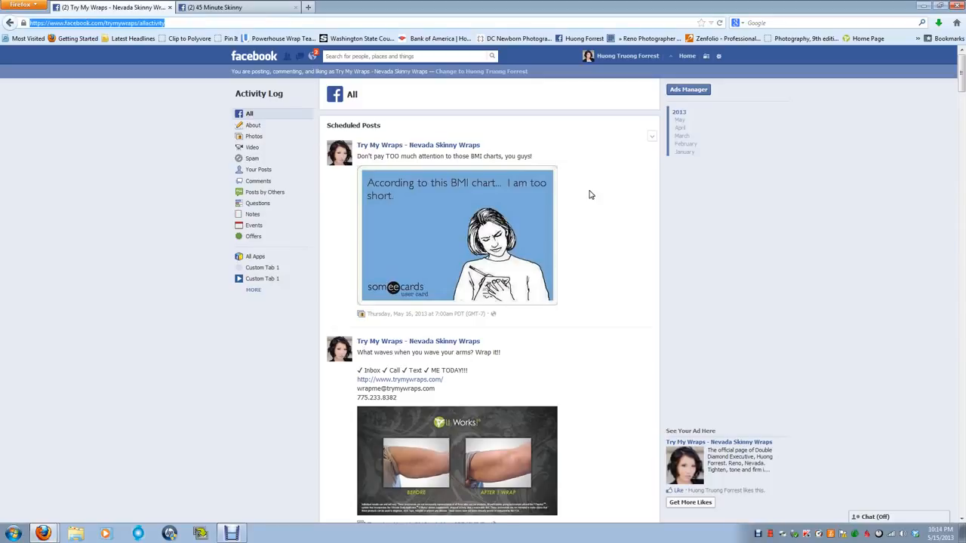